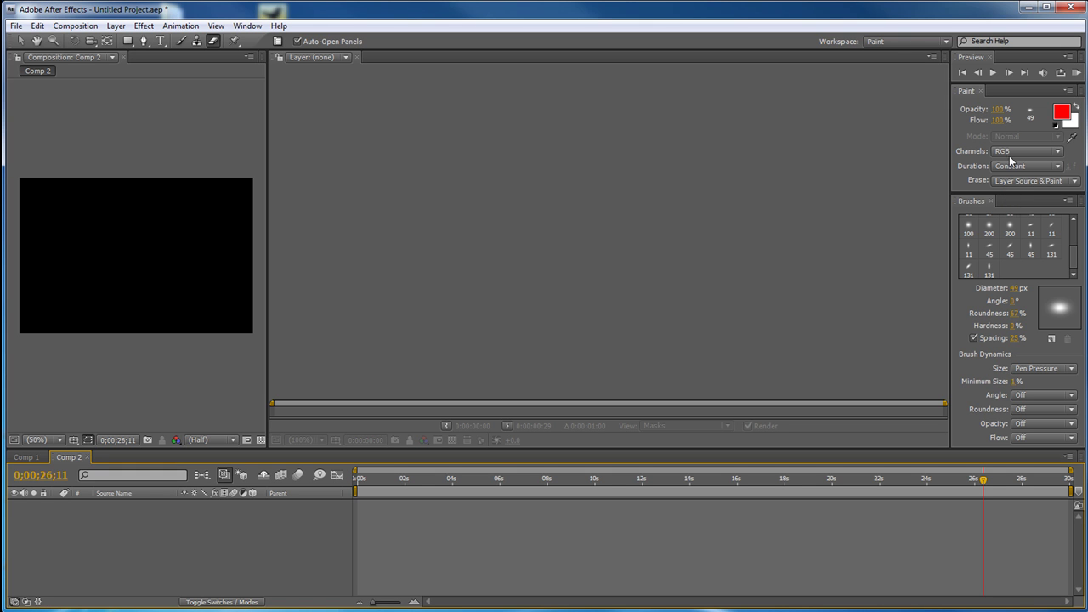
- Reapply the Paint workspace layout from the workspace list
left_click(895, 43)
left_click(894, 130)
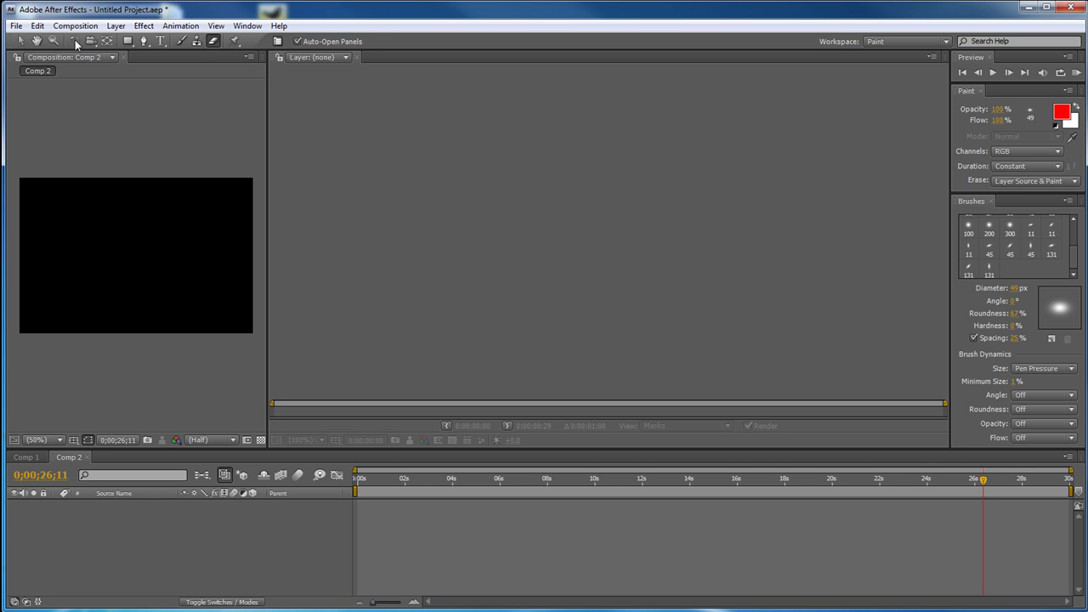
- Pick the Brush tool, set an 85 px, 24° tip, and drive size and angle by Pen Pressure
left_click(184, 41)
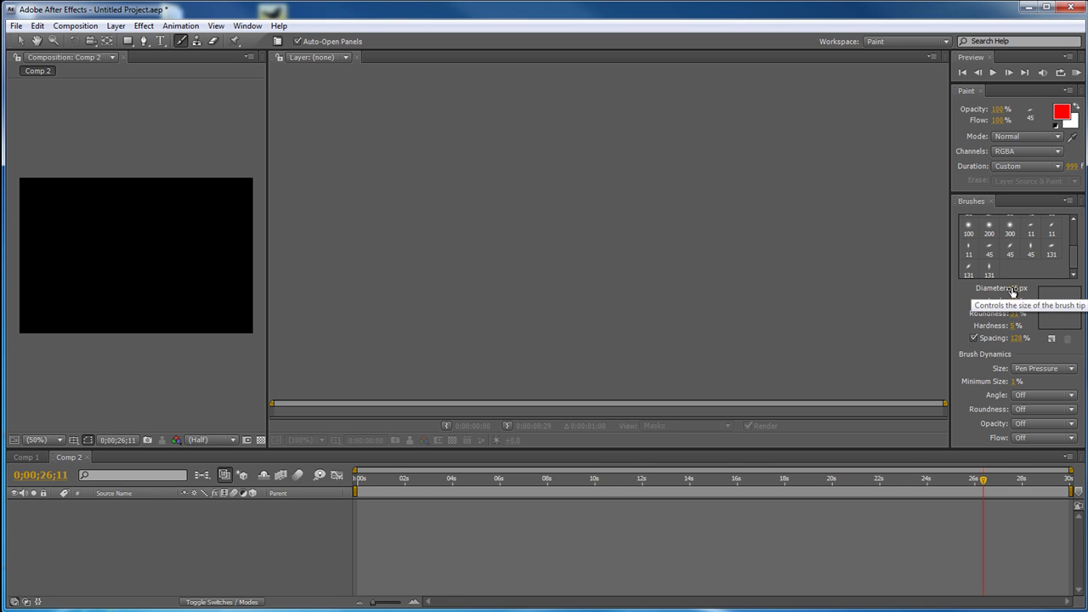
mouse_move(1015, 289)
left_mouse_down()
mouse_move(1002, 288)
mouse_move(1050, 290)
mouse_move(1004, 320)
mouse_move(1050, 318)
mouse_move(1016, 322)
mouse_move(1031, 342)
mouse_move(1004, 341)
left_mouse_up()
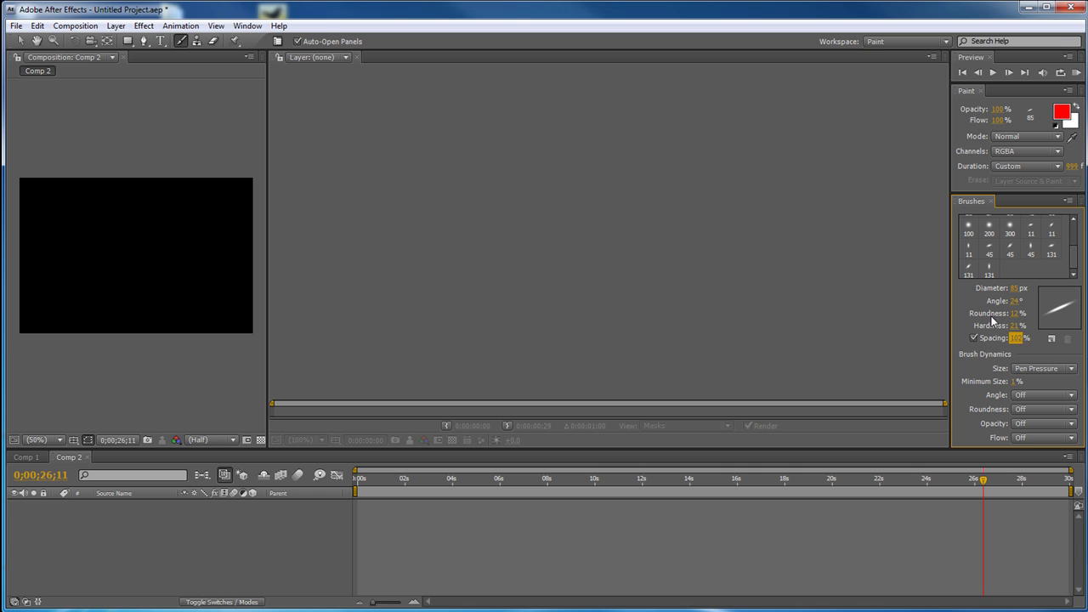
left_click(1067, 371)
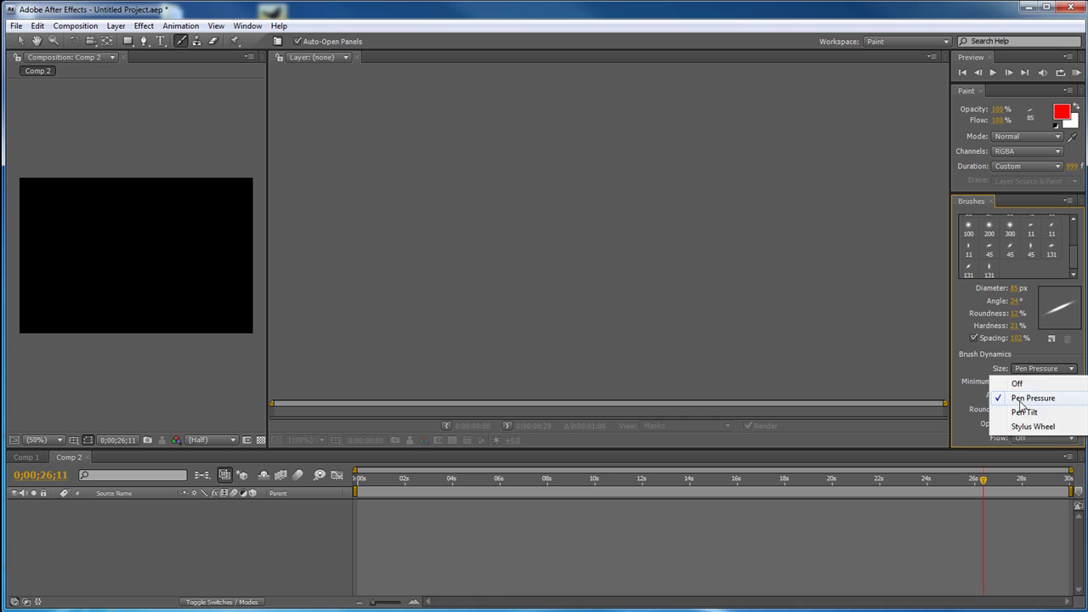
left_click(1022, 405)
left_click(1034, 396)
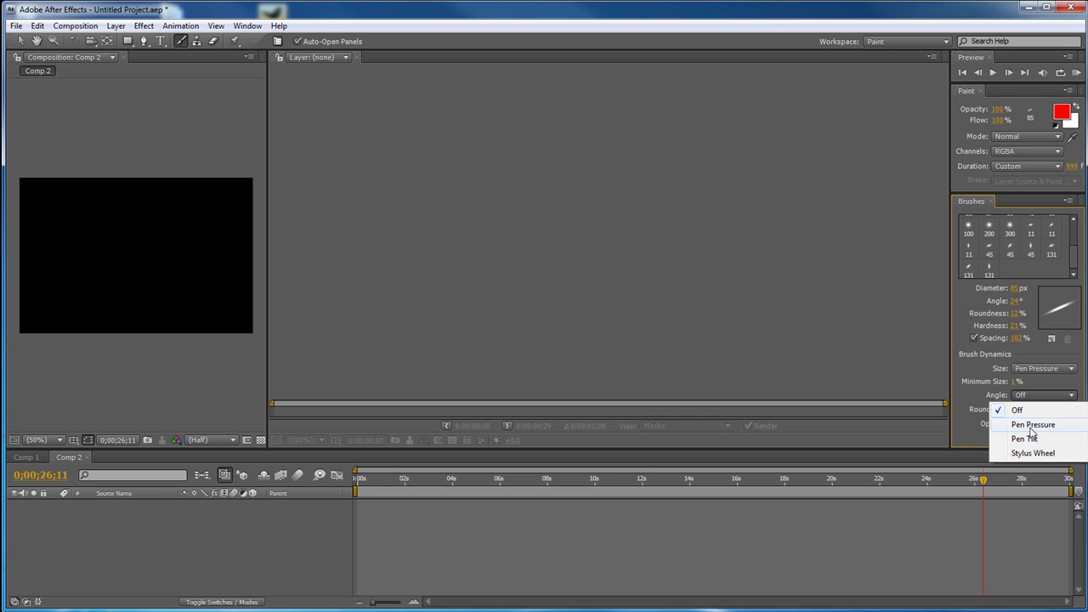
left_click(1033, 432)
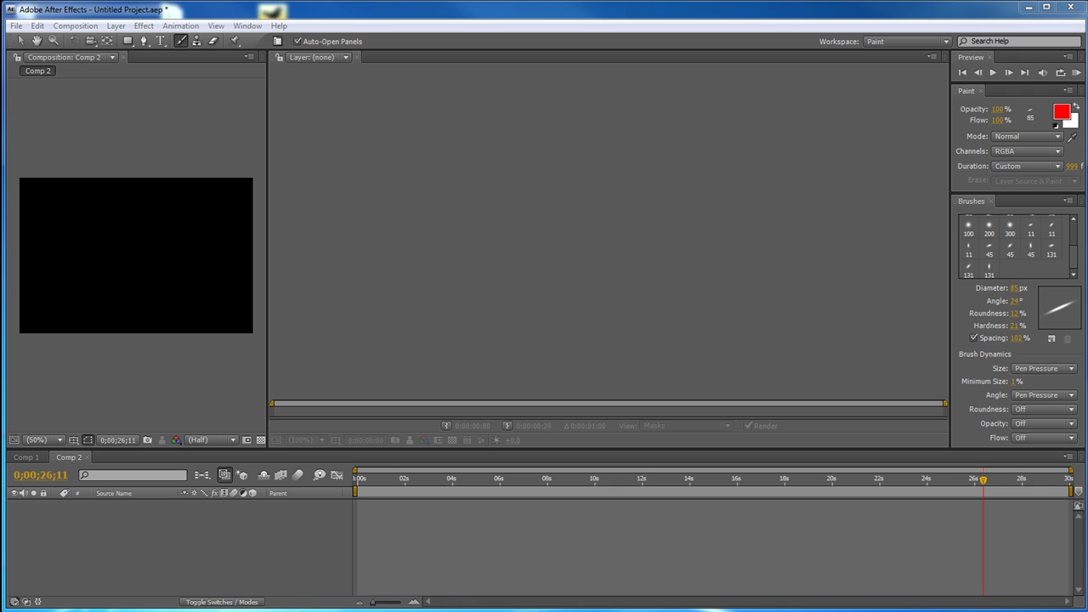
- Create a new deep blue solid with Ctrl+Y and open it in the Layer viewer
left_click(630, 226)
left_click(225, 520)
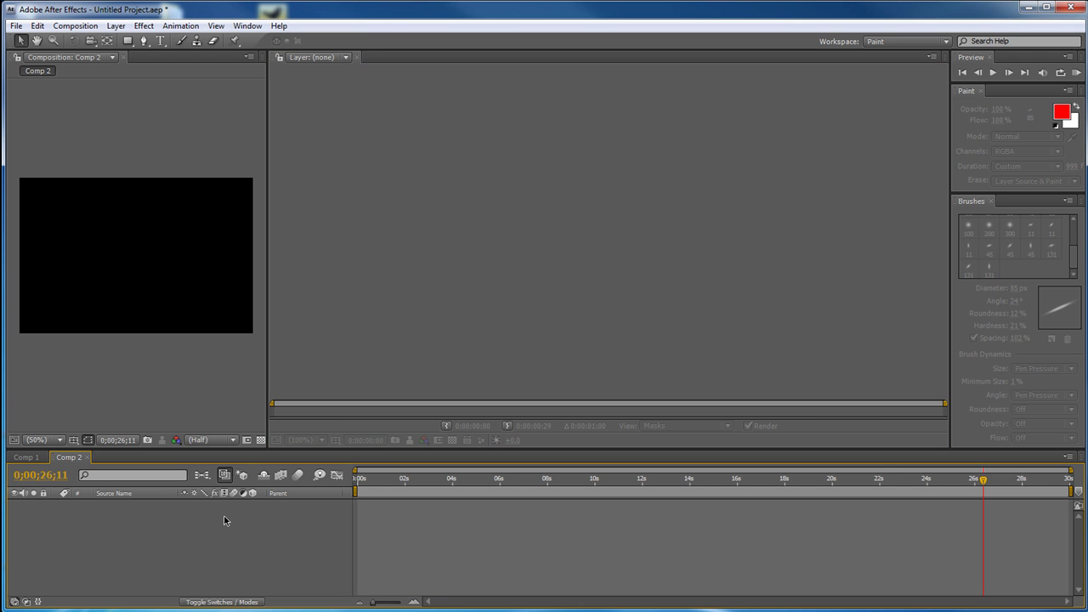
key("ctrl+y")
key("Return")
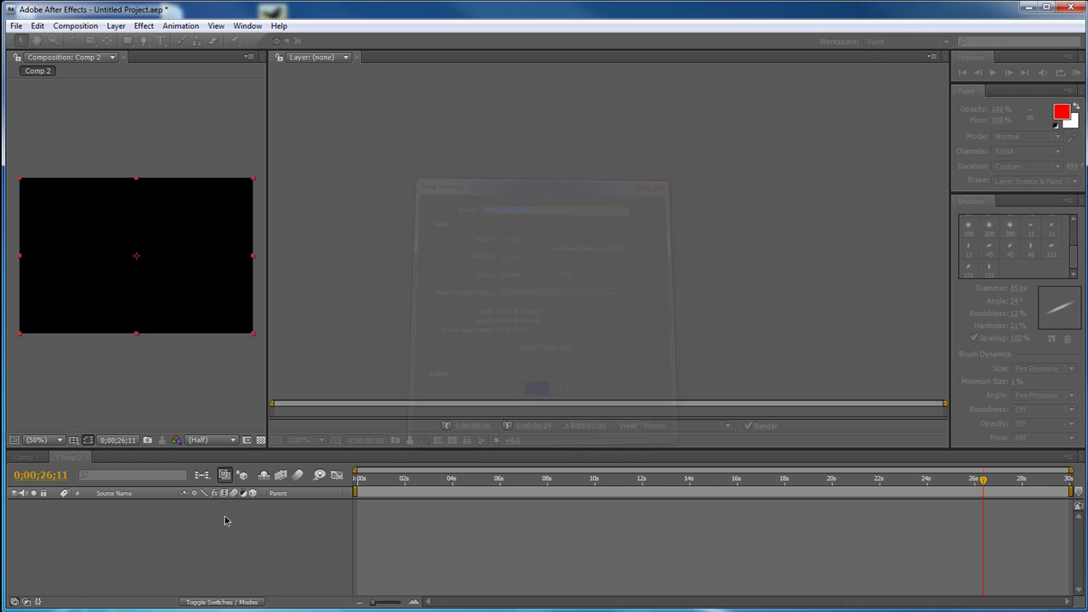
double_click(196, 251)
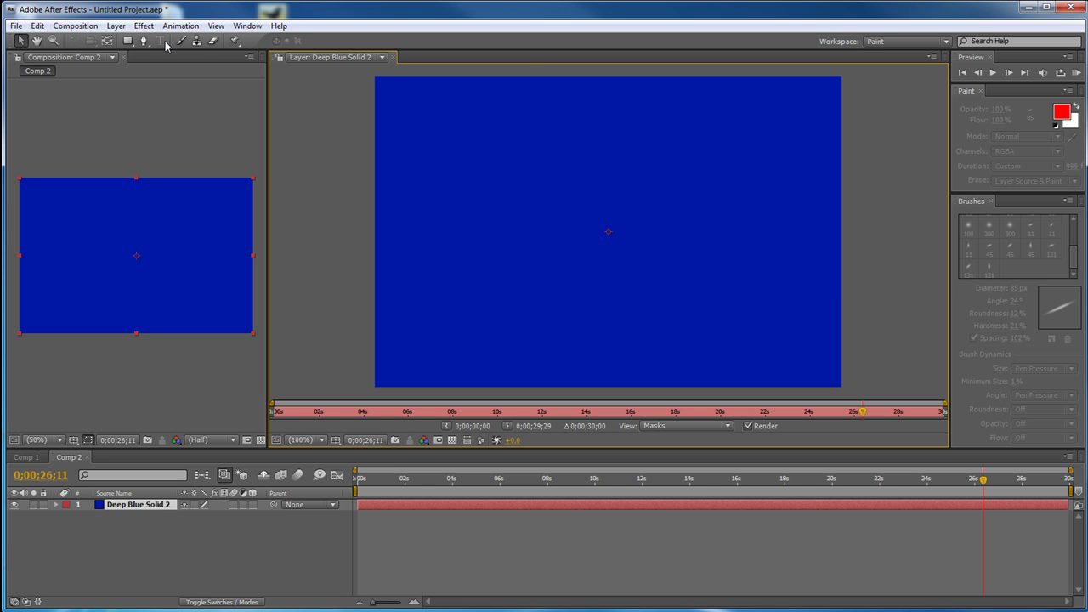
- Draw a rectangular Mask 1 on the blue solid, enlarging it toward the lower right
left_click(127, 40)
left_click_drag(481, 150, 677, 257)
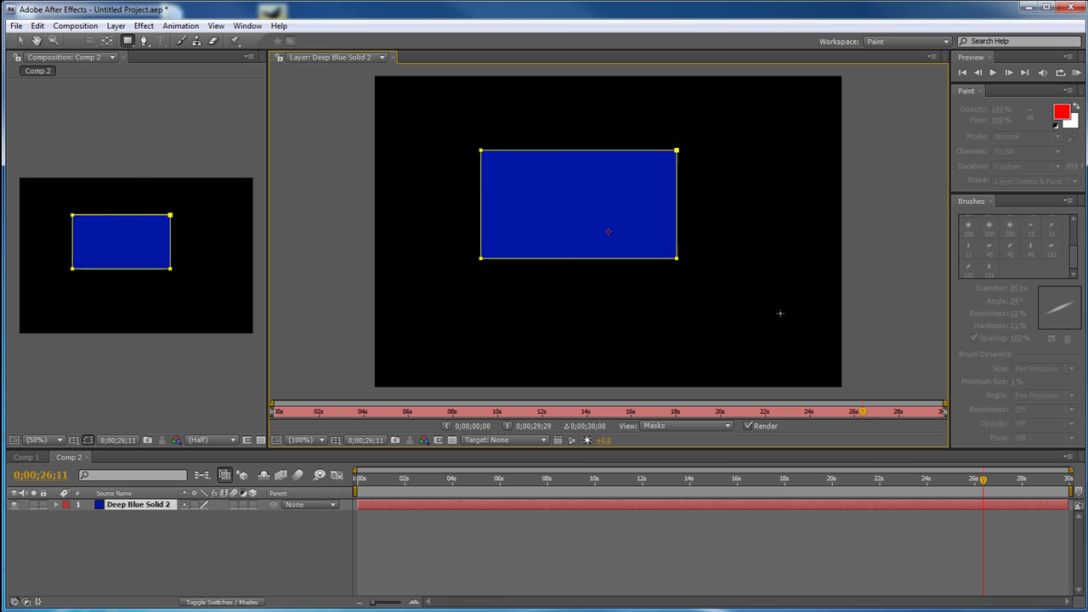
left_click_drag(781, 314, 763, 315)
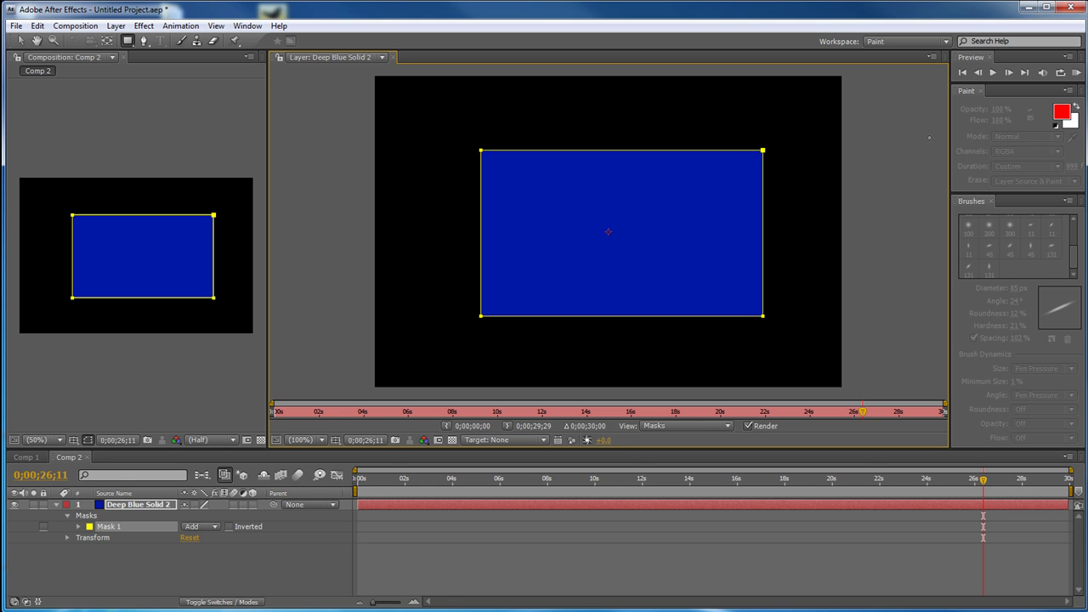
- Shrink the brush to 32 px with a horizontal tip, keeping Normal paint mode
left_click(181, 41)
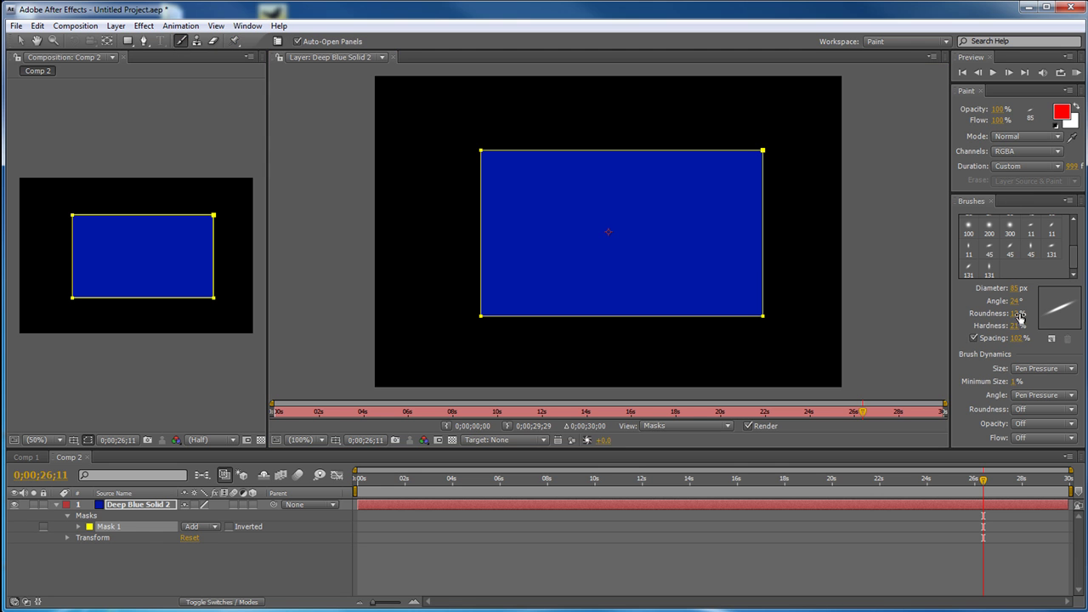
left_click_drag(1017, 302, 968, 289)
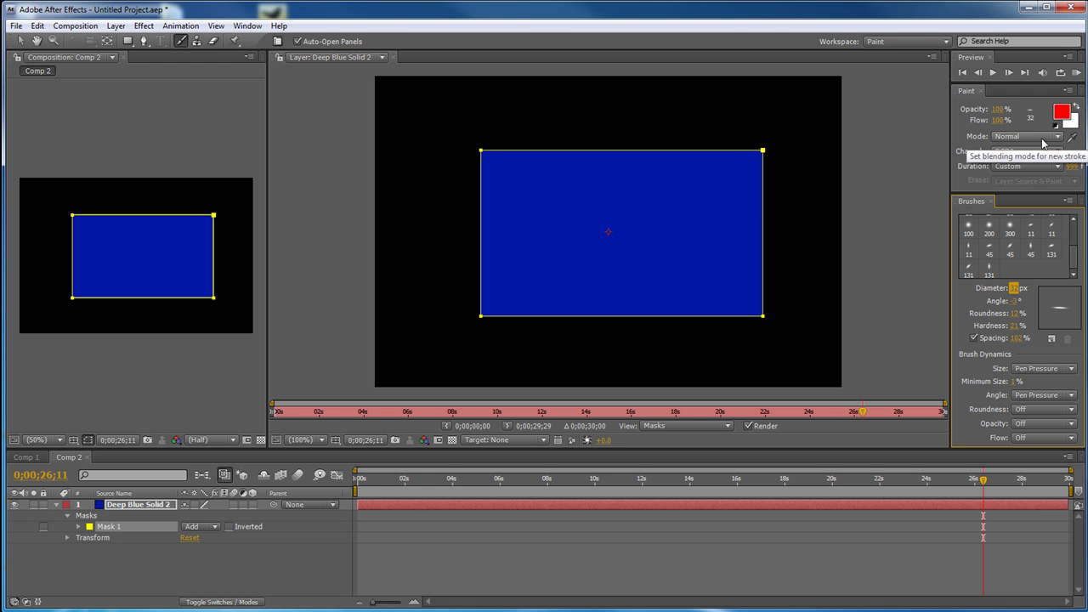
left_click(1037, 139)
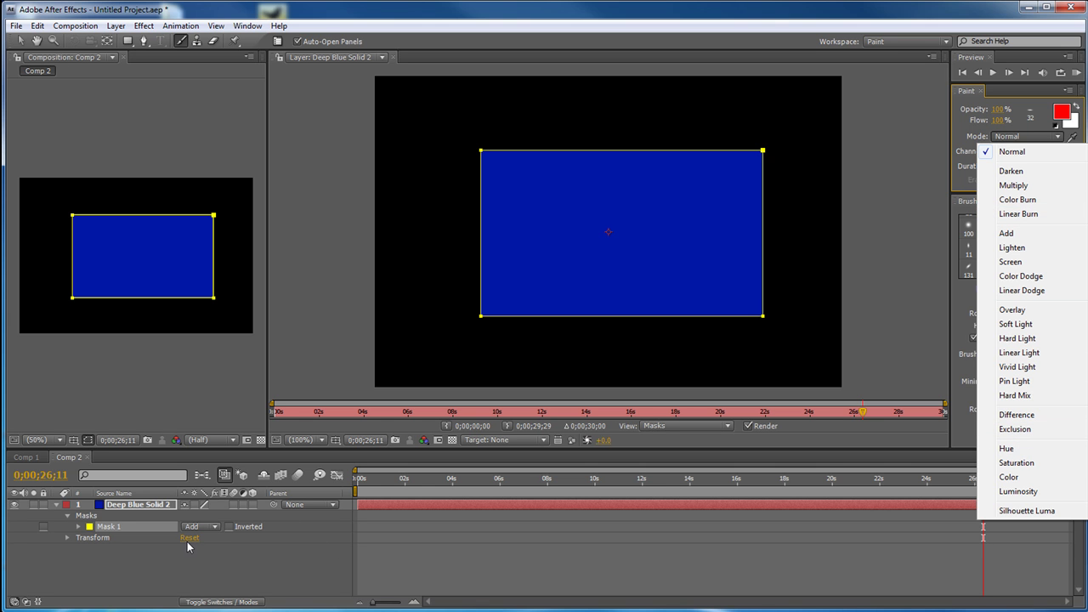
left_click(28, 602)
- Show the timeline Mode column, review layer blending modes, and keep Normal for new strokes
left_click(28, 603)
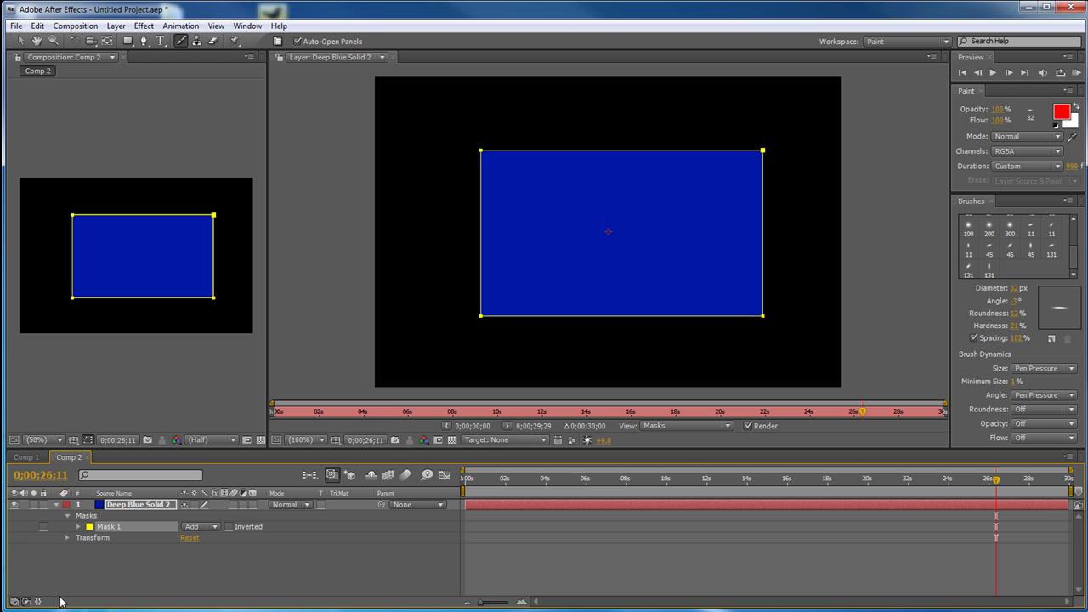
left_click(289, 506)
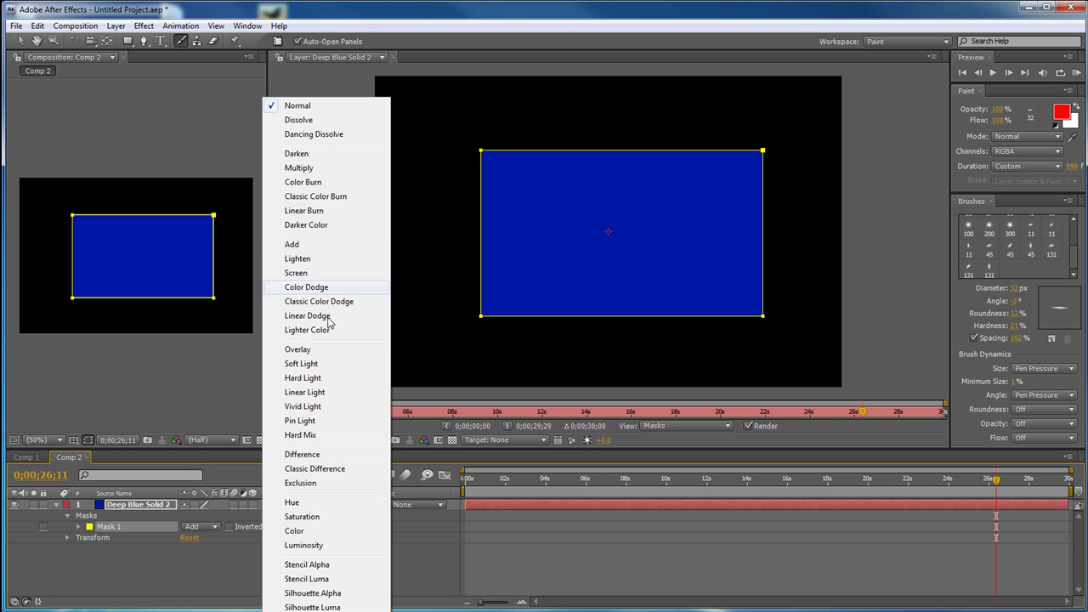
left_click(1019, 138)
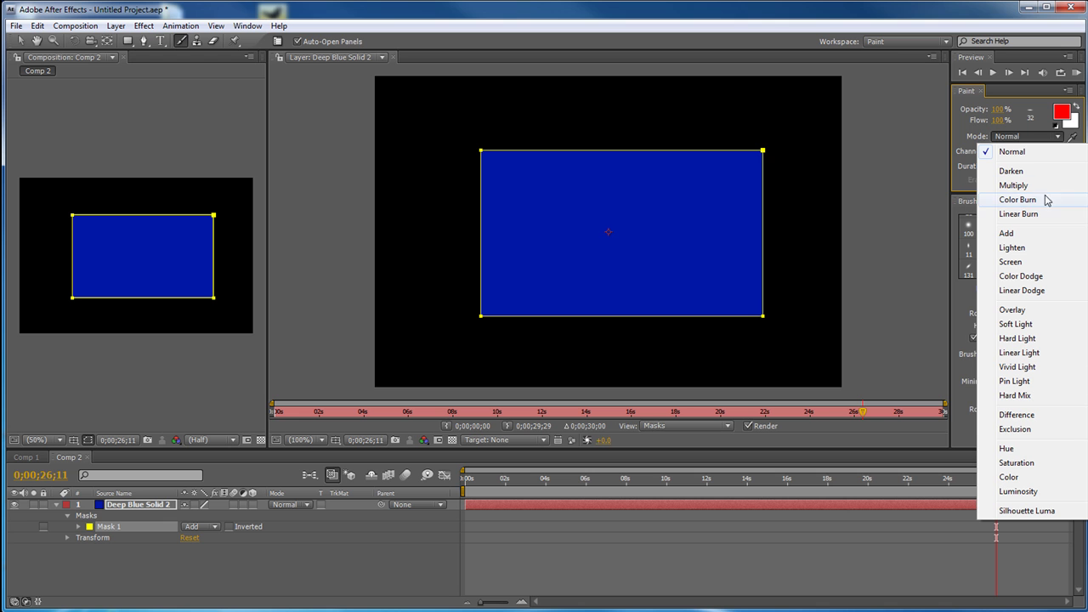
left_click(1052, 150)
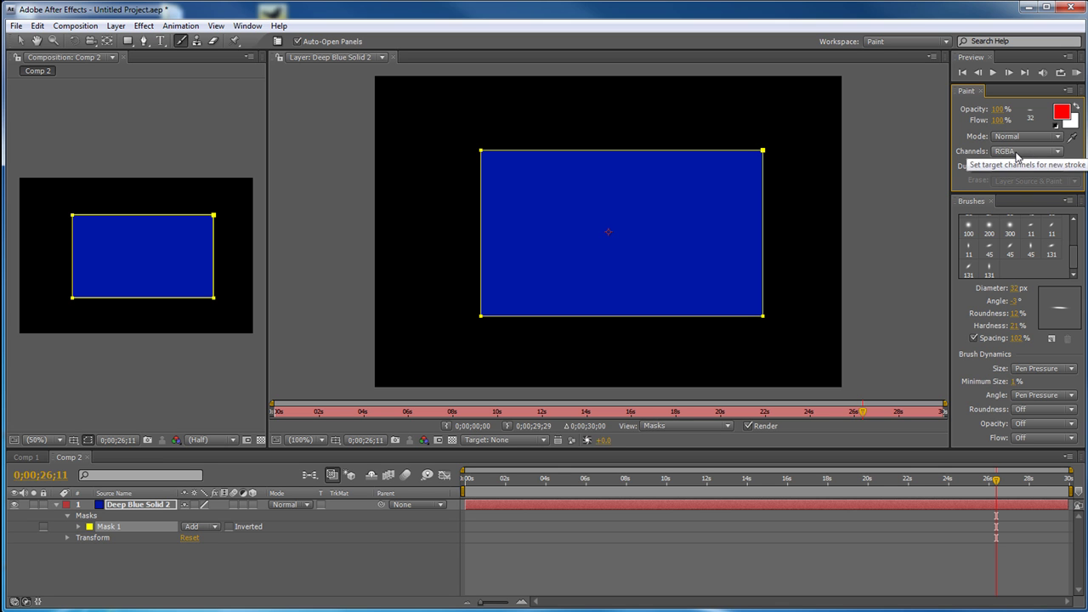
- With channels on RGBA, paint a red loop over the solid's top-left corner
left_click(1018, 154)
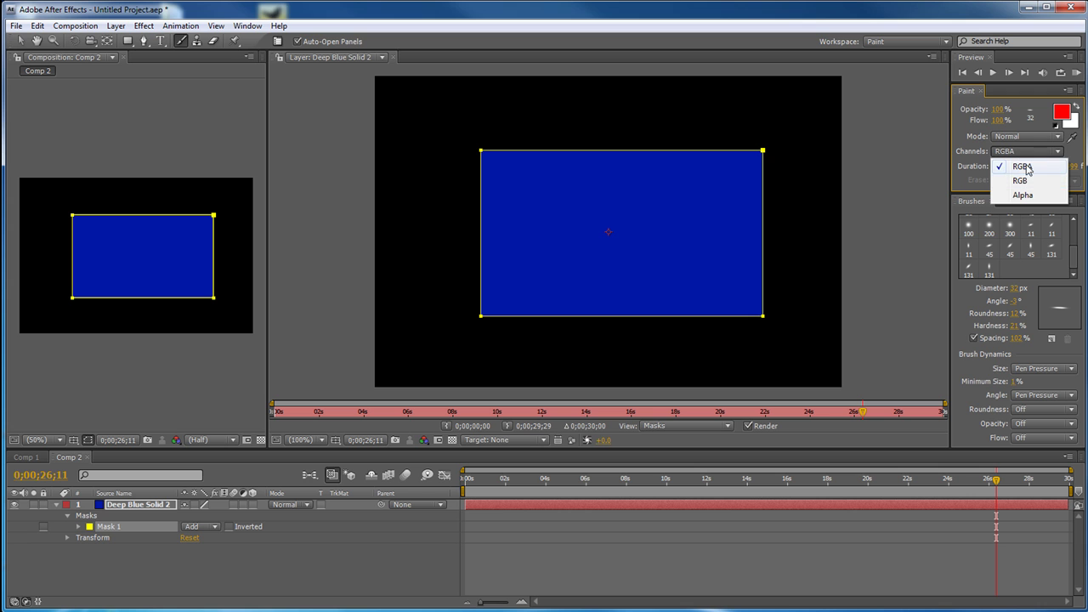
left_click(1024, 167)
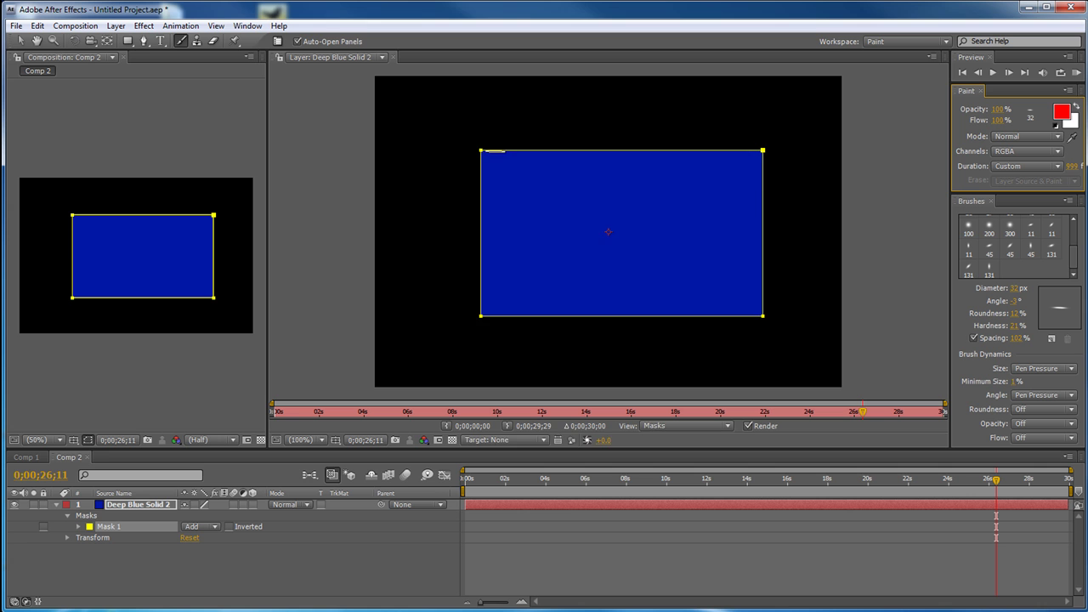
mouse_move(495, 151)
left_mouse_down()
mouse_move(458, 183)
mouse_move(476, 142)
mouse_move(497, 201)
mouse_move(514, 145)
mouse_move(509, 122)
mouse_move(481, 127)
mouse_move(483, 178)
mouse_move(448, 182)
mouse_move(466, 146)
left_mouse_up()
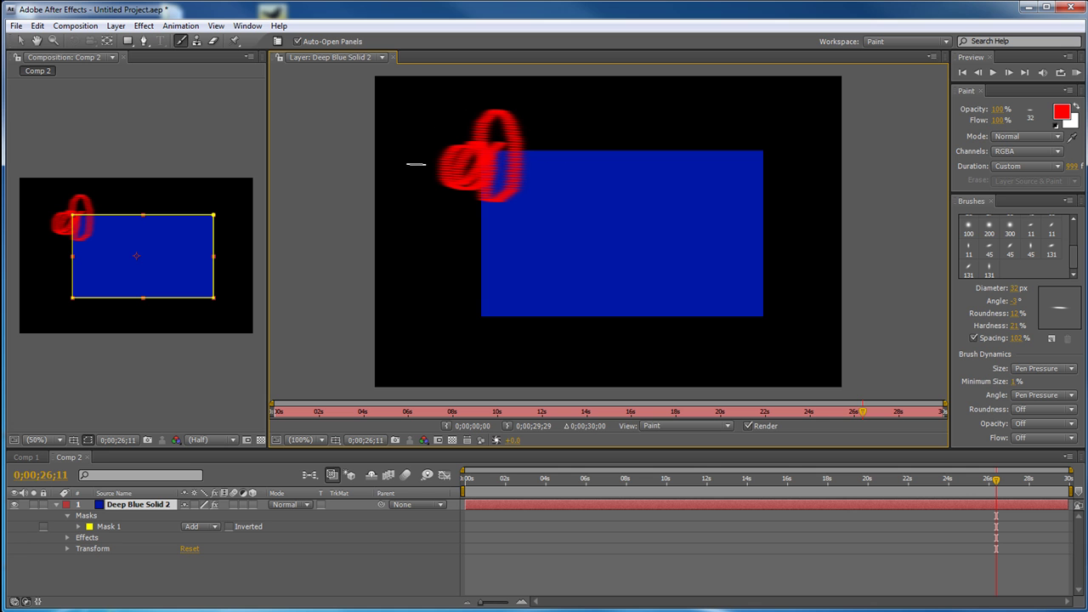
- Switch channels to RGB and paint a red loop at the solid's right edge
left_click(1022, 151)
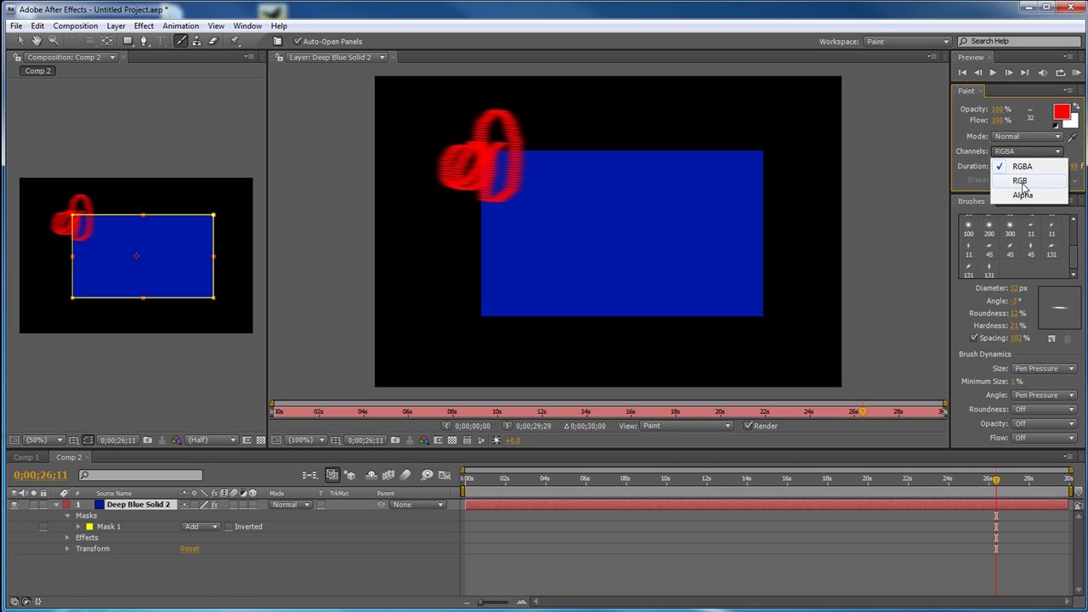
left_click(1021, 181)
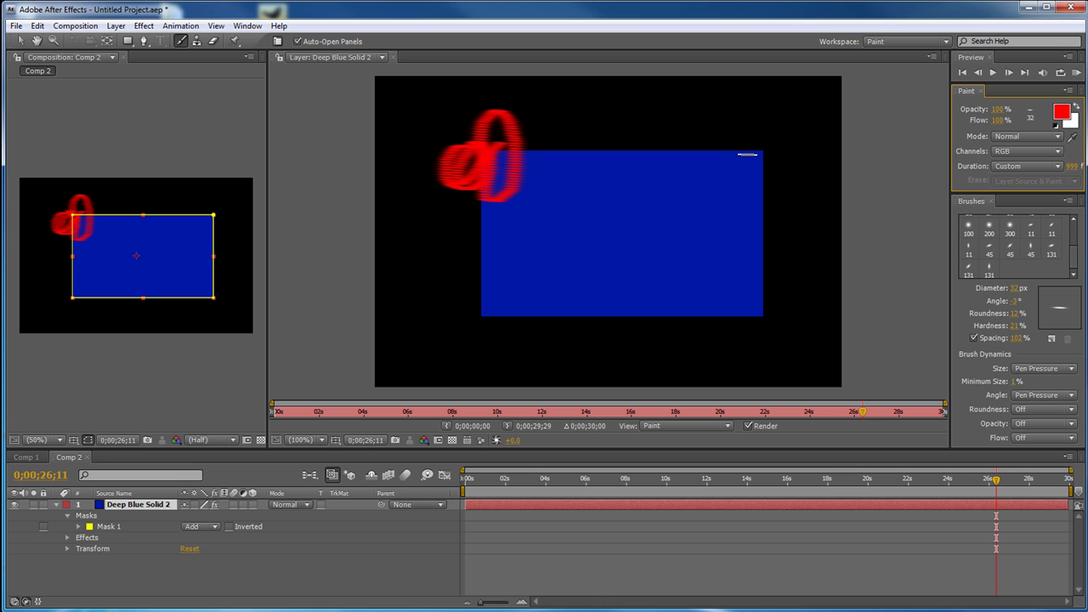
mouse_move(747, 154)
left_mouse_down()
mouse_move(747, 193)
mouse_move(763, 185)
mouse_move(774, 146)
mouse_move(742, 128)
mouse_move(763, 193)
mouse_move(763, 137)
mouse_move(748, 142)
mouse_move(745, 190)
mouse_move(771, 175)
left_mouse_up()
key("ctrl+z")
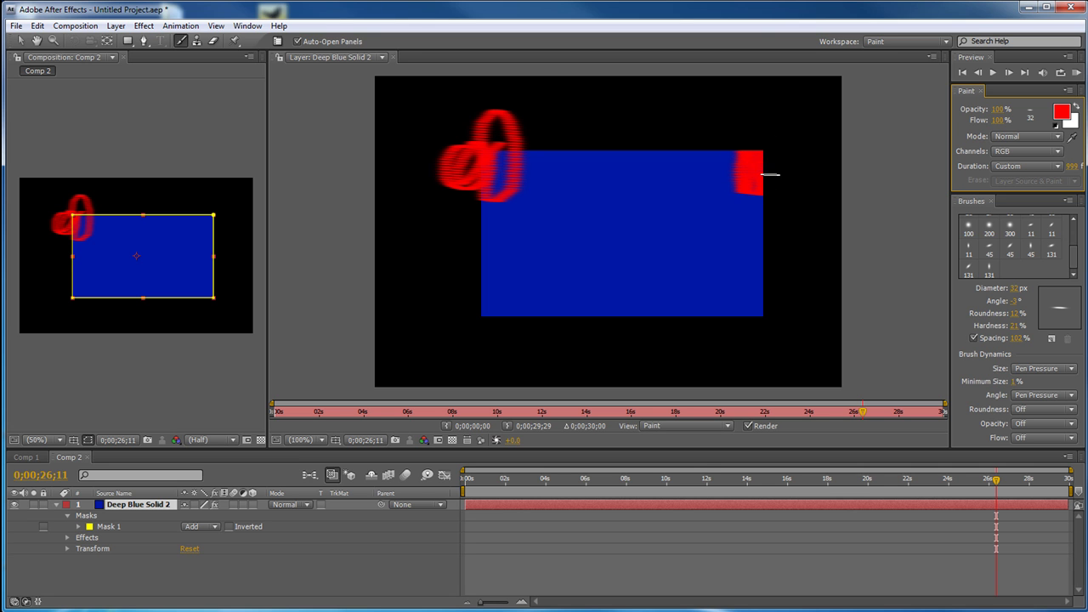
- Set channels to Alpha and erase the solid's bottom-right corner along the bottom edge
left_click(1026, 151)
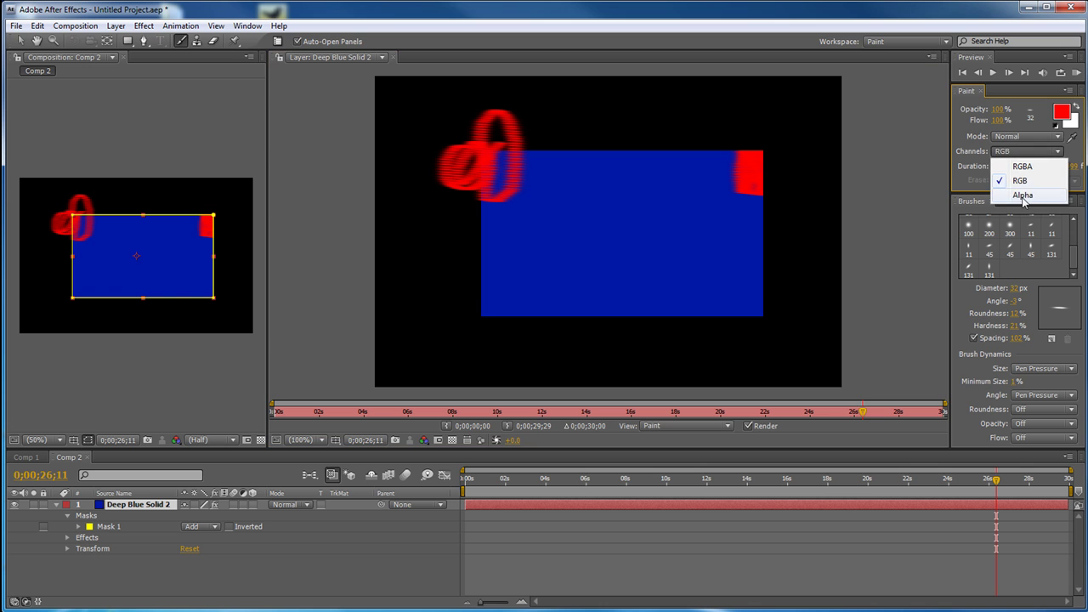
left_click(1020, 195)
mouse_move(760, 301)
left_mouse_down()
mouse_move(755, 337)
mouse_move(774, 302)
mouse_move(766, 329)
mouse_move(749, 321)
mouse_move(760, 296)
left_mouse_up()
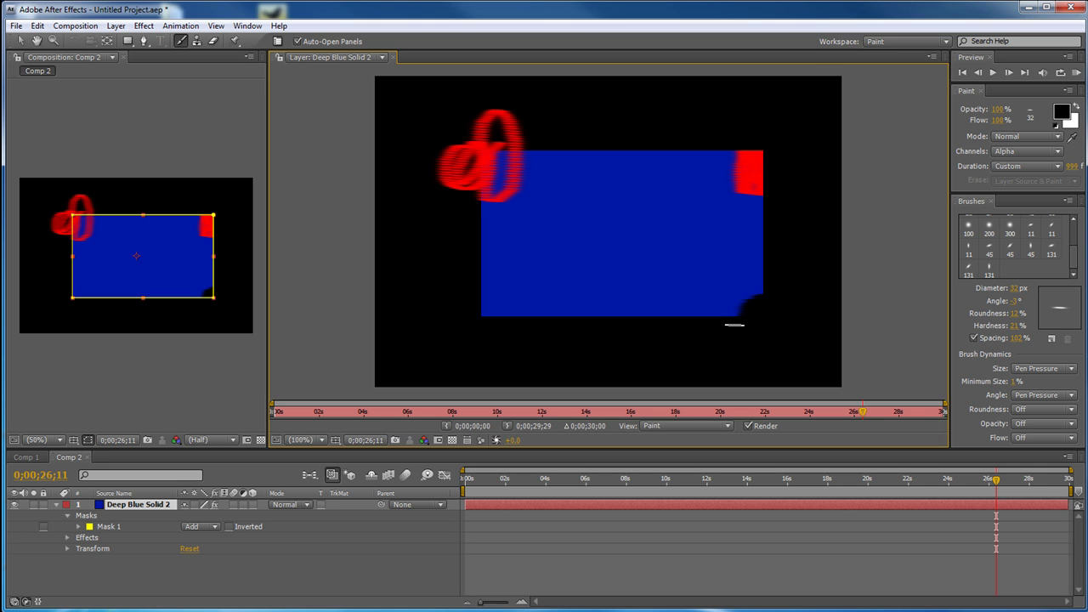
left_click_drag(735, 324, 781, 280)
- Swap paint colours to white over black and paint the erased corner back in
left_click(1070, 123)
left_click(685, 255)
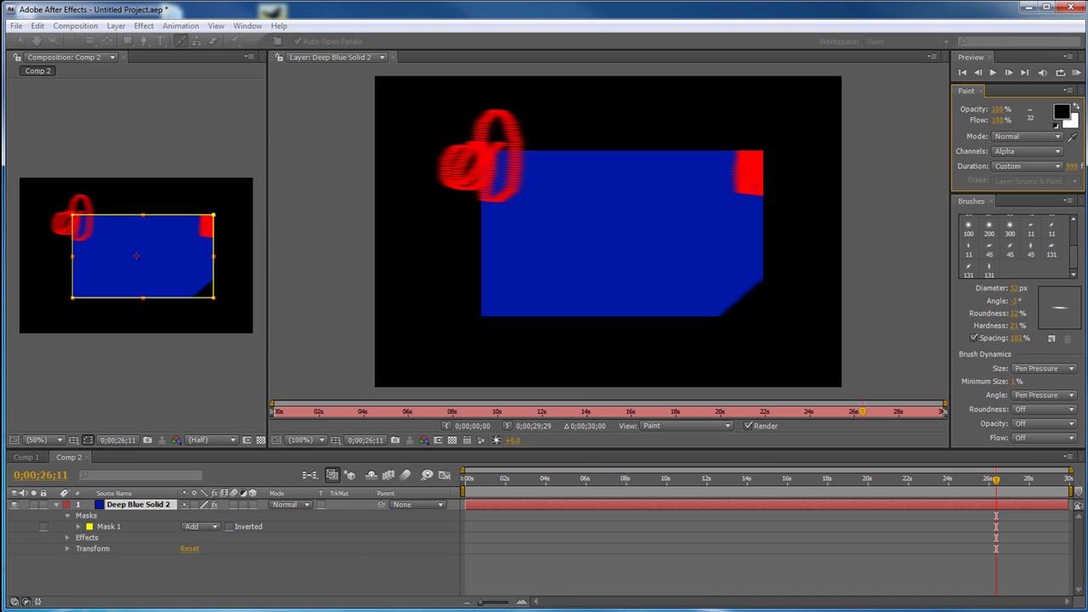
left_click(1073, 106)
mouse_move(759, 304)
left_mouse_down()
mouse_move(717, 319)
mouse_move(771, 292)
mouse_move(734, 319)
mouse_move(742, 303)
mouse_move(735, 317)
mouse_move(752, 303)
mouse_move(745, 322)
mouse_move(785, 289)
mouse_move(768, 285)
mouse_move(785, 316)
mouse_move(770, 271)
mouse_move(780, 300)
mouse_move(751, 315)
left_mouse_up()
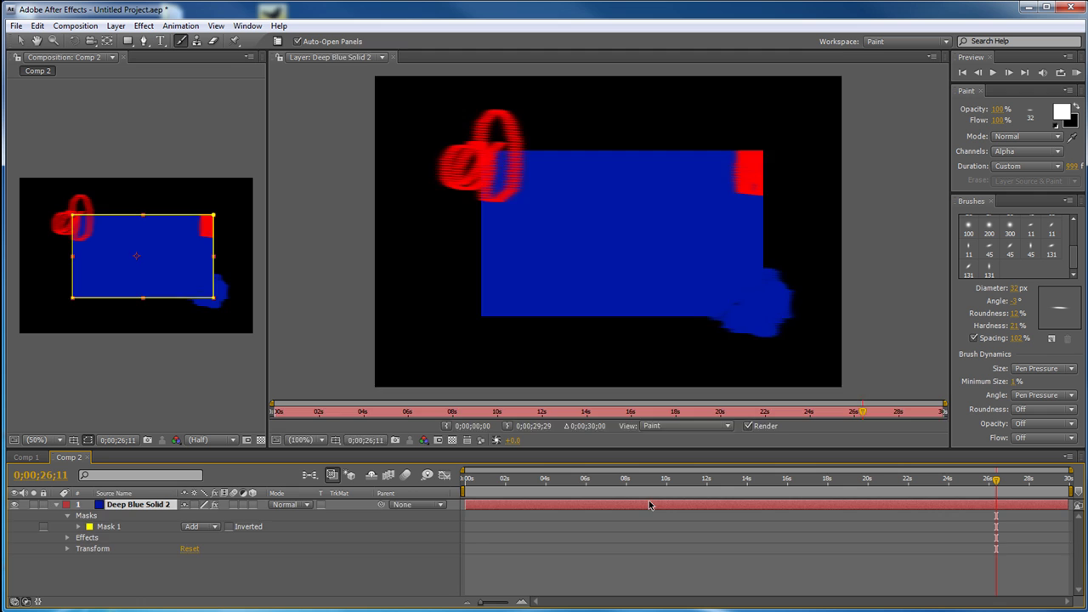
- Delete the painted layer and open a new Deep Blue Solid 3 in the Layer viewer
key("Delete")
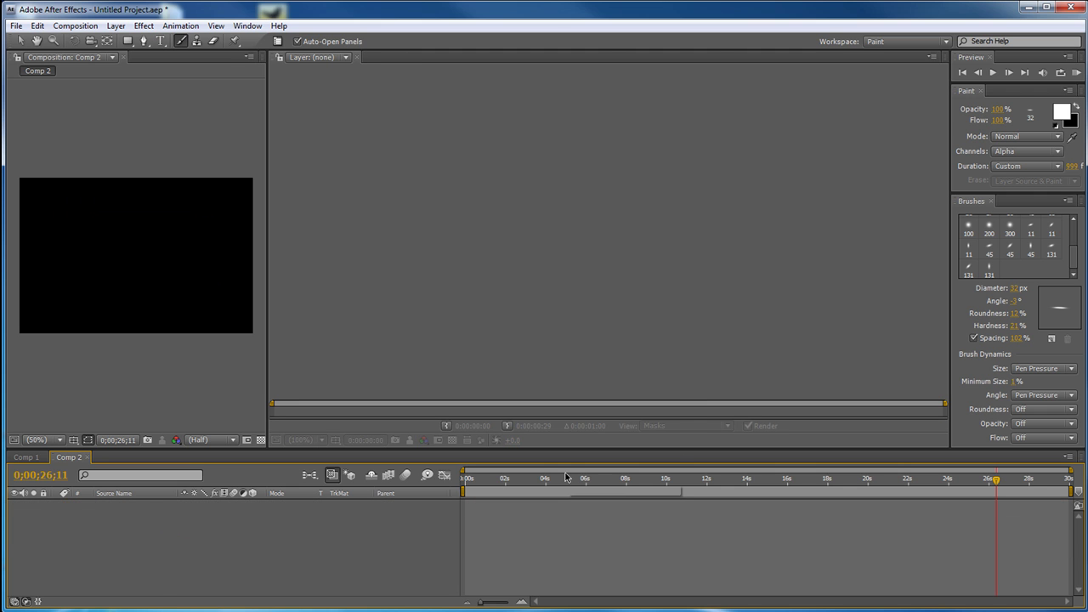
key("ctrl+y")
key("Return")
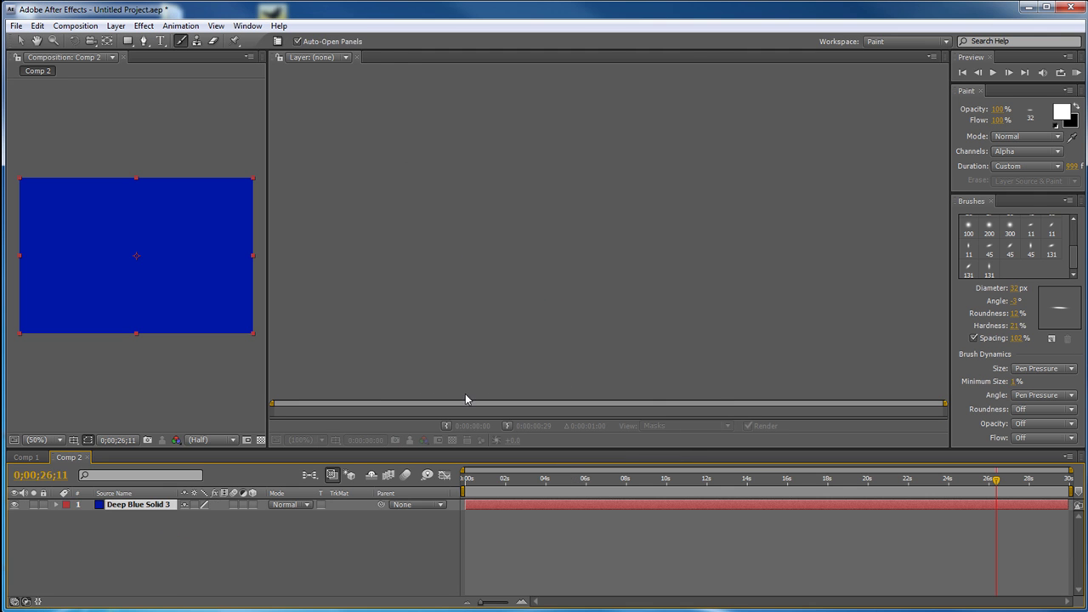
double_click(166, 255)
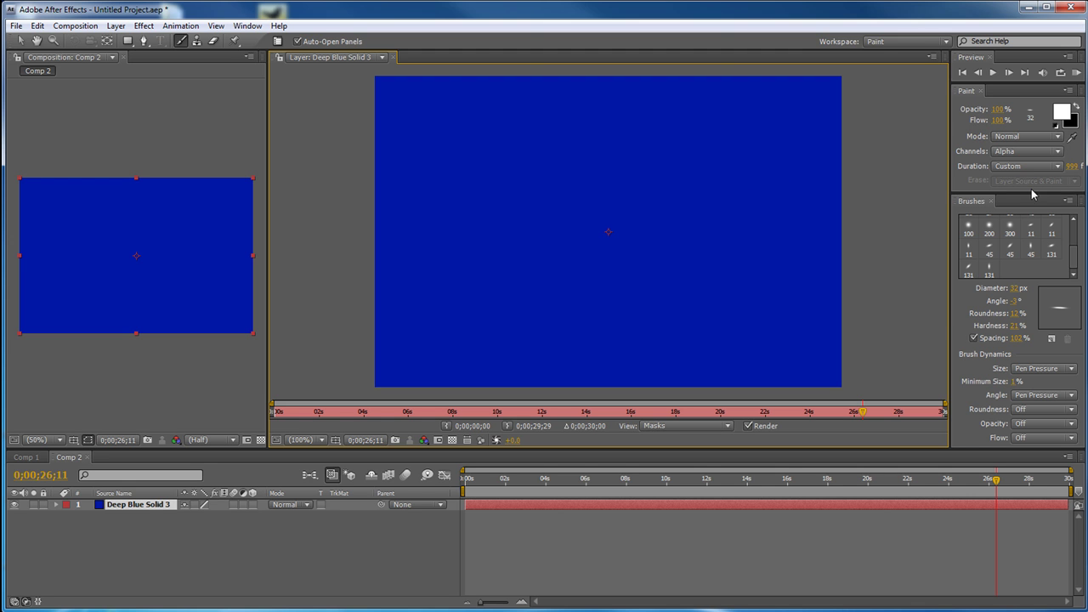
- Set brush angle to -3°, a nearly round tip, Constant duration, and time to 0;00;00;00
left_click_drag(1017, 304, 1017, 316)
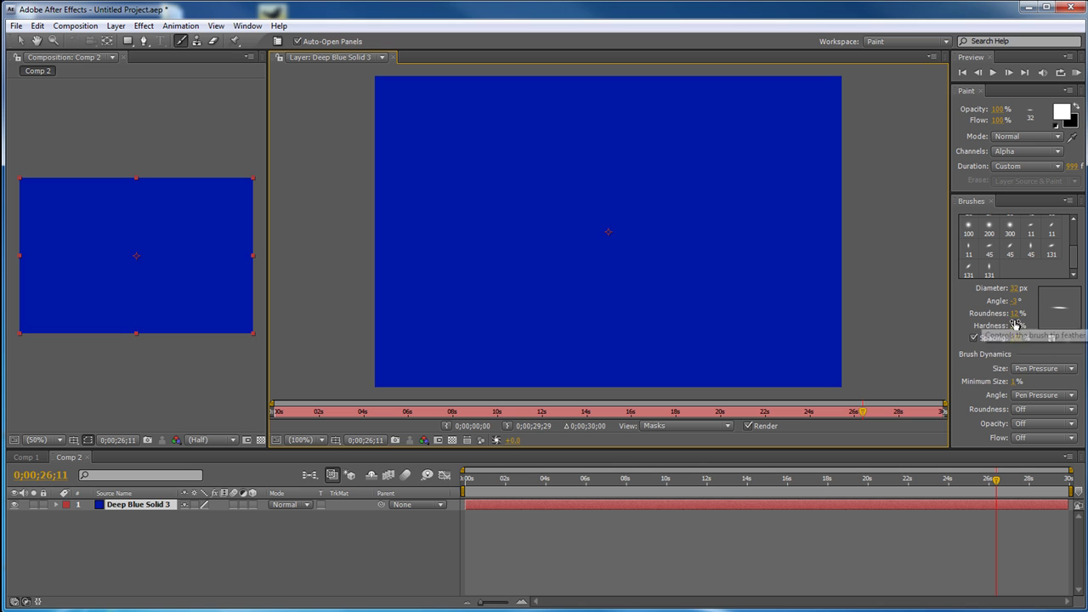
left_click_drag(1015, 313, 1023, 312)
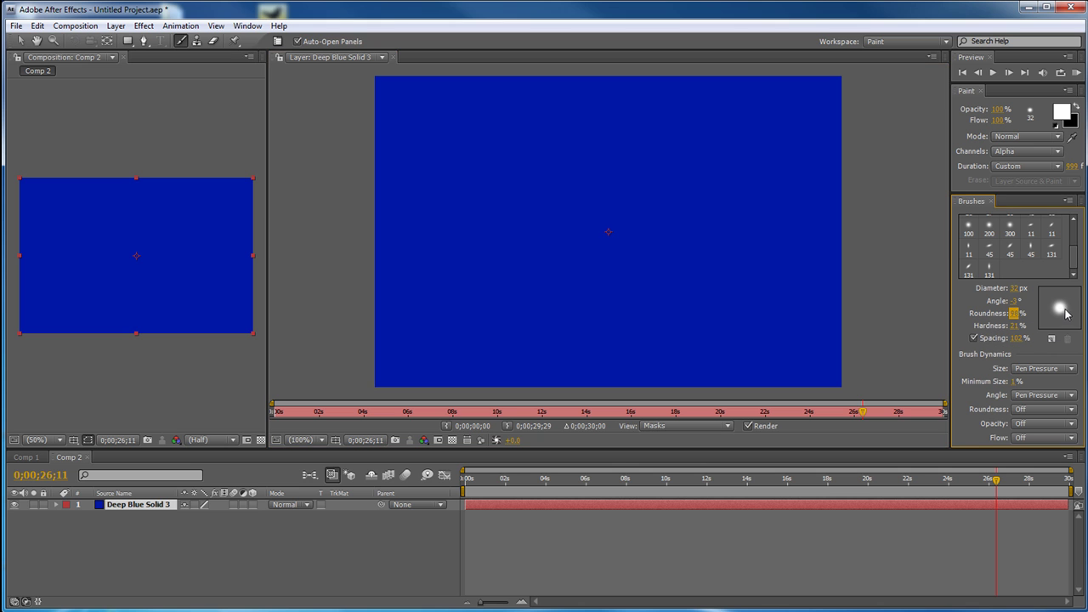
left_click(1025, 167)
left_click(1018, 181)
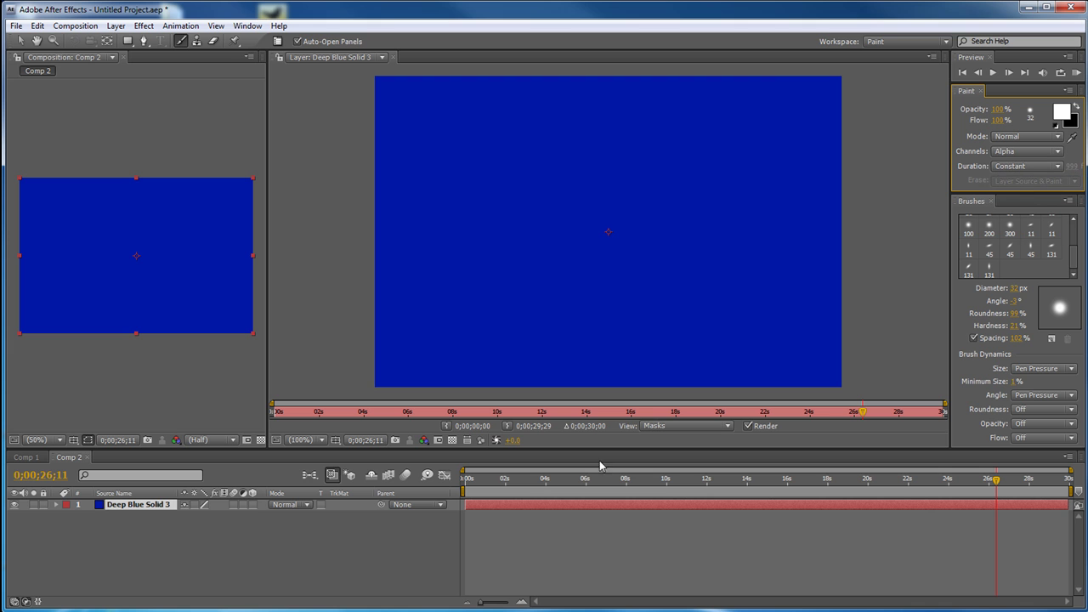
left_click(467, 478)
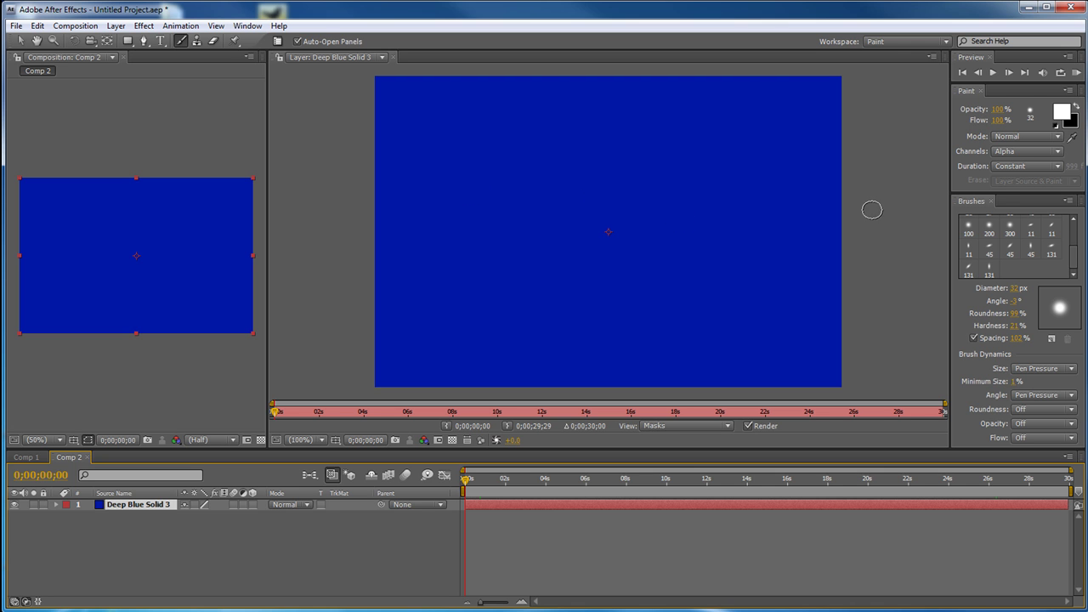
- Set channels to RGBA and paint a red dotted stroke across the layer's top
left_click(1019, 152)
left_click(1023, 167)
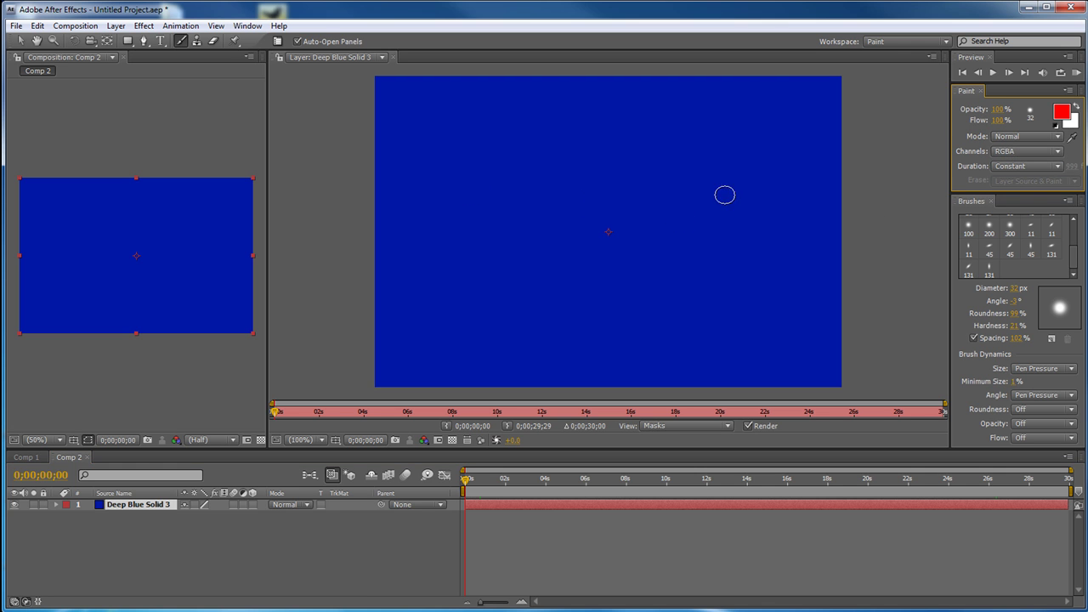
left_click_drag(435, 131, 767, 129)
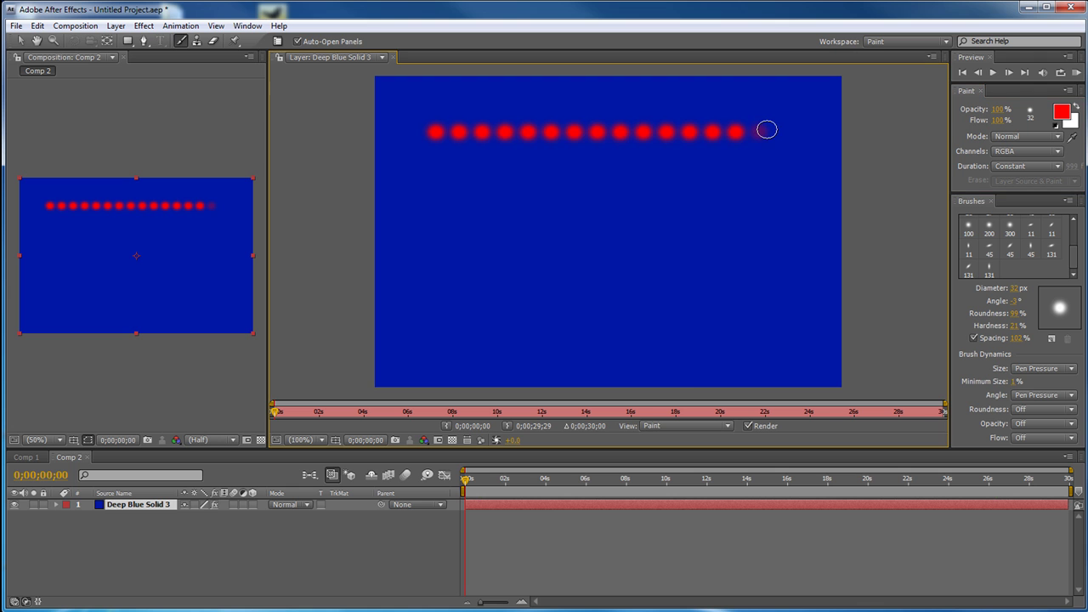
- Expand the layer's Paint effect in the timeline and select the Brush 1 stroke
left_click(490, 509)
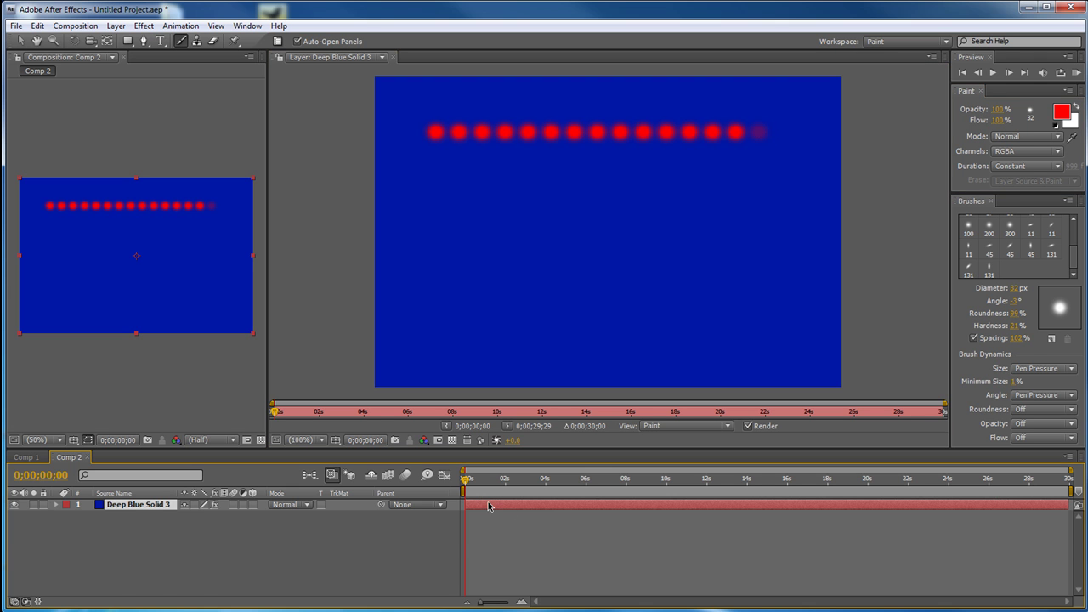
key("p")
key("p")
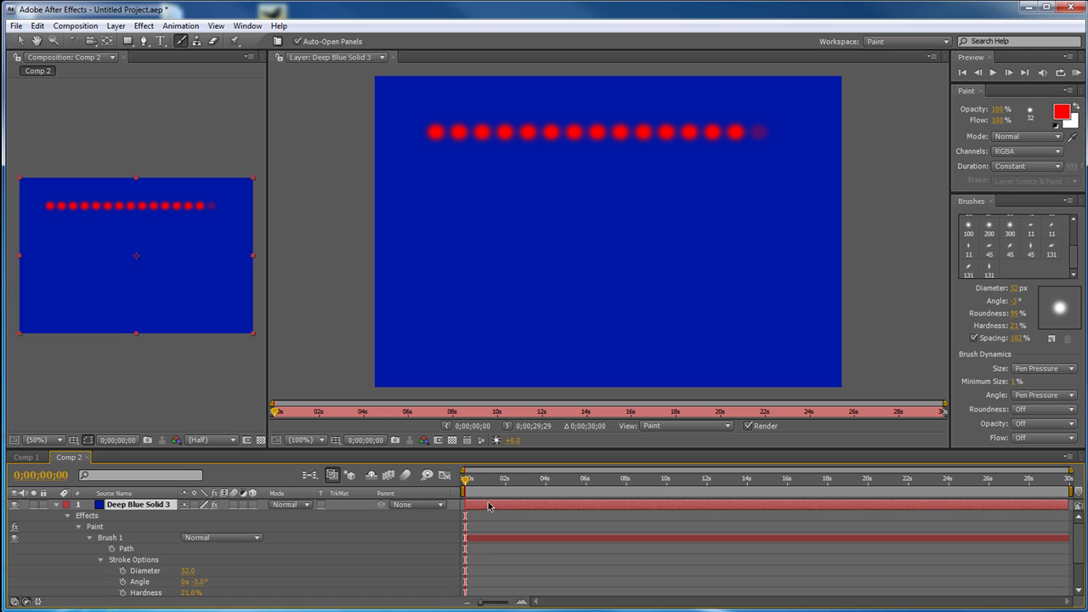
left_click(94, 528)
left_click(112, 541)
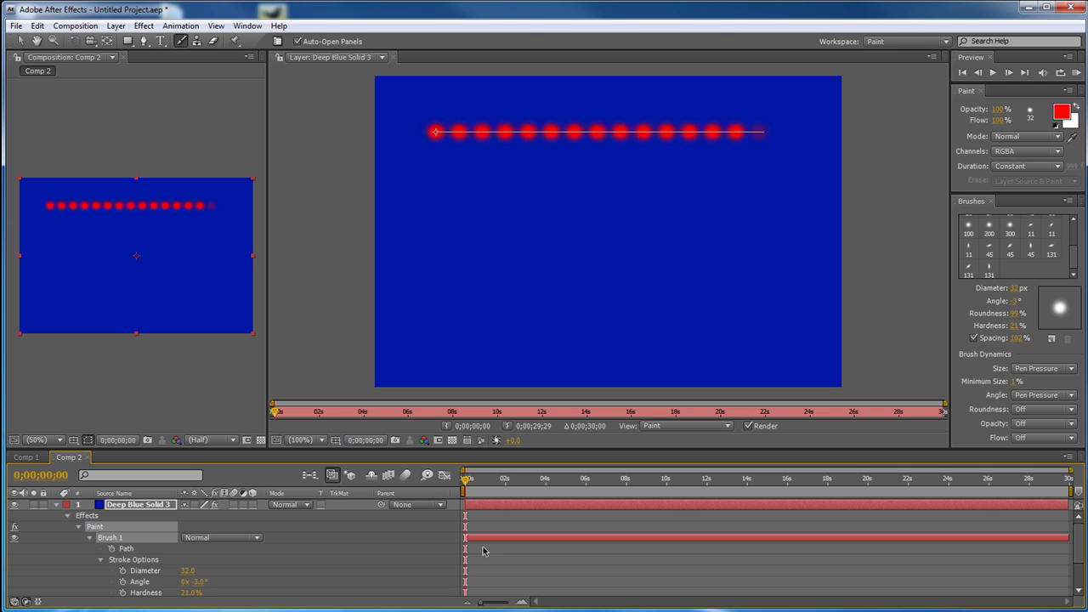
- Redraw Brush 1 as a long wavy red line across the layer's middle
scroll(534, 559, "down", 2)
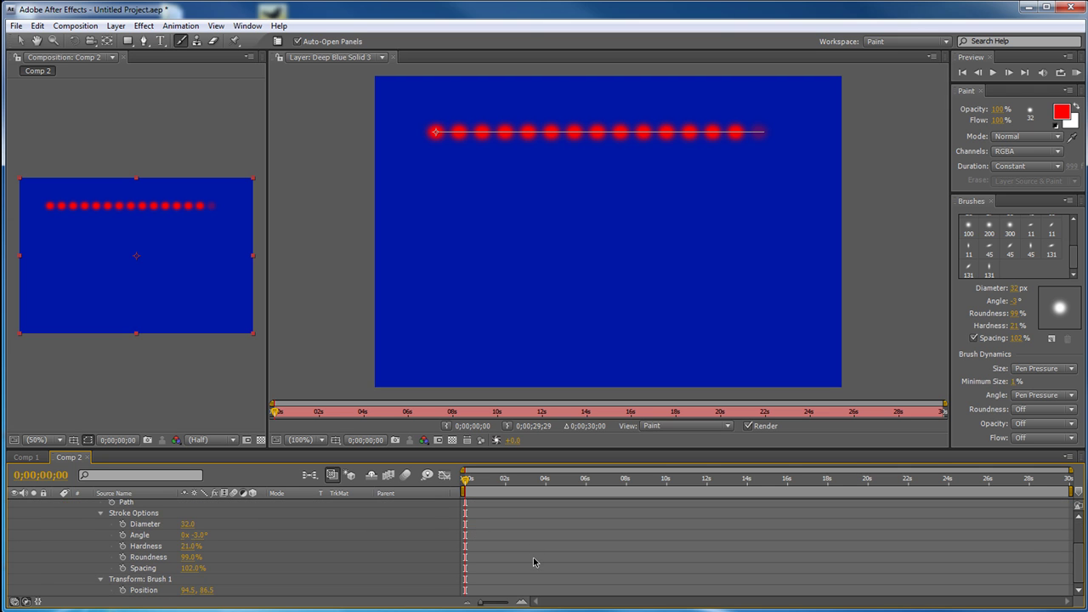
left_click_drag(445, 228, 578, 226)
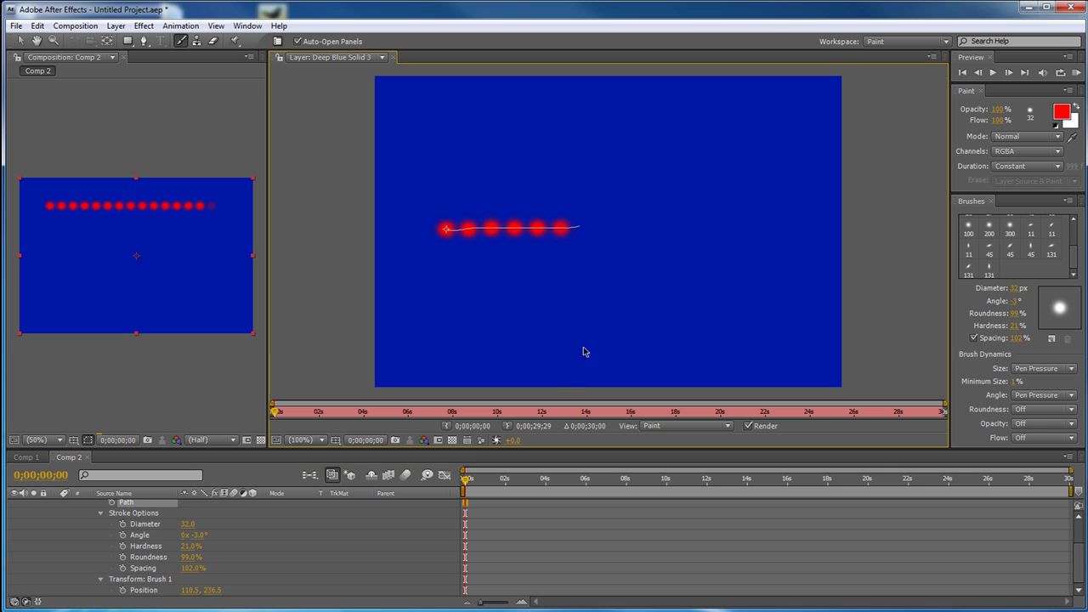
scroll(481, 553, "up", 2)
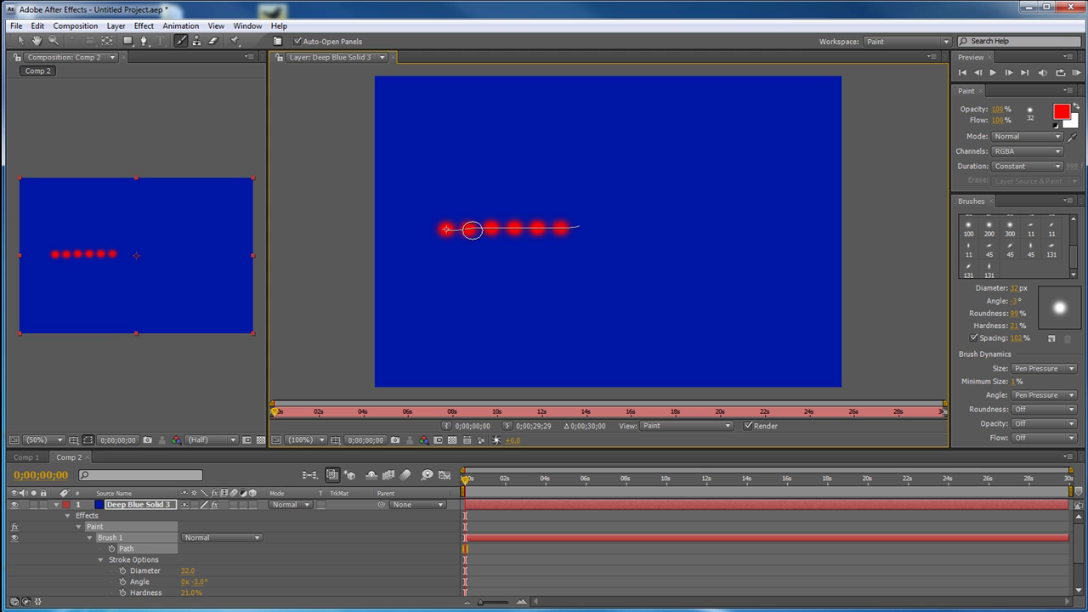
mouse_move(439, 177)
left_mouse_down()
mouse_move(548, 158)
mouse_move(635, 200)
mouse_move(737, 228)
mouse_move(761, 199)
left_mouse_up()
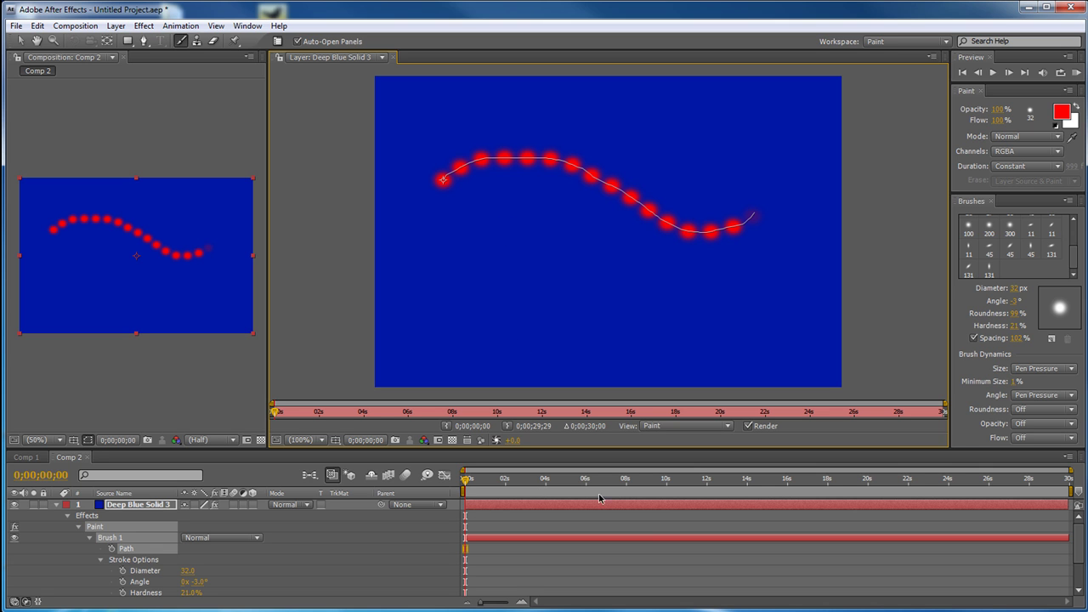
- Move the current time to 0;00;10;01 and paint a larger wavy red stroke from there
left_click(653, 486)
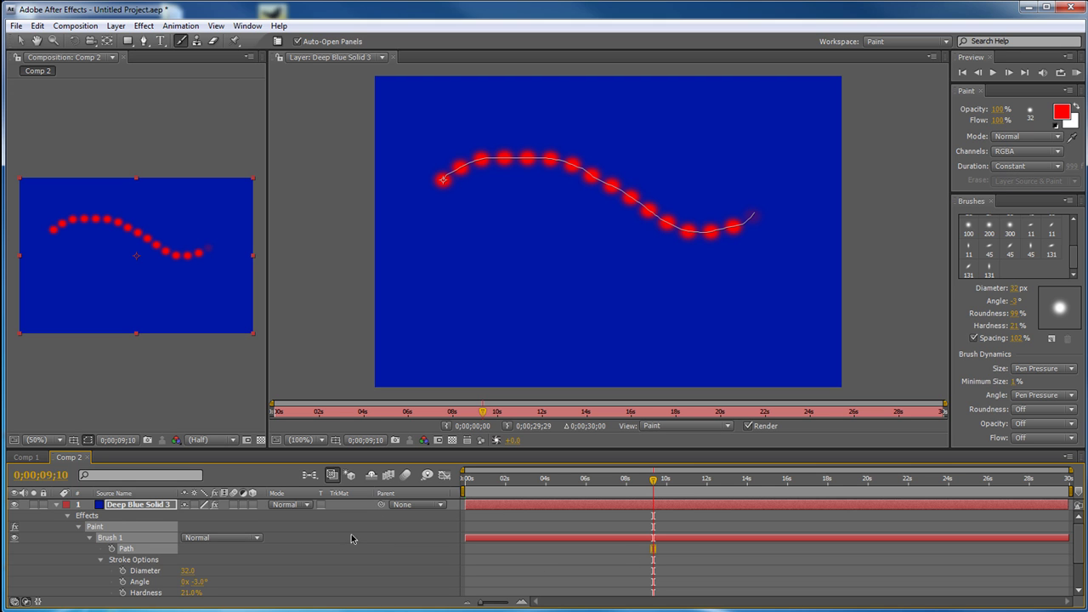
left_click(667, 485)
mouse_move(417, 240)
left_mouse_down()
mouse_move(604, 244)
mouse_move(677, 319)
mouse_move(805, 313)
mouse_move(819, 283)
left_mouse_up()
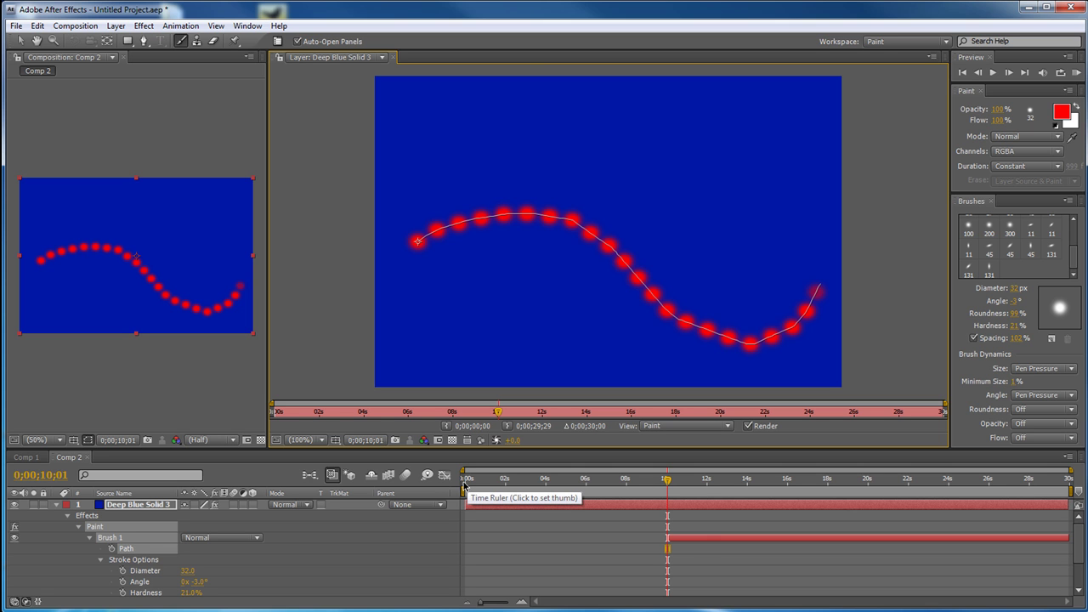
- Switch duration to Write On, delete Brush 1, and paint a new stroke at 1% spacing
left_click(1033, 165)
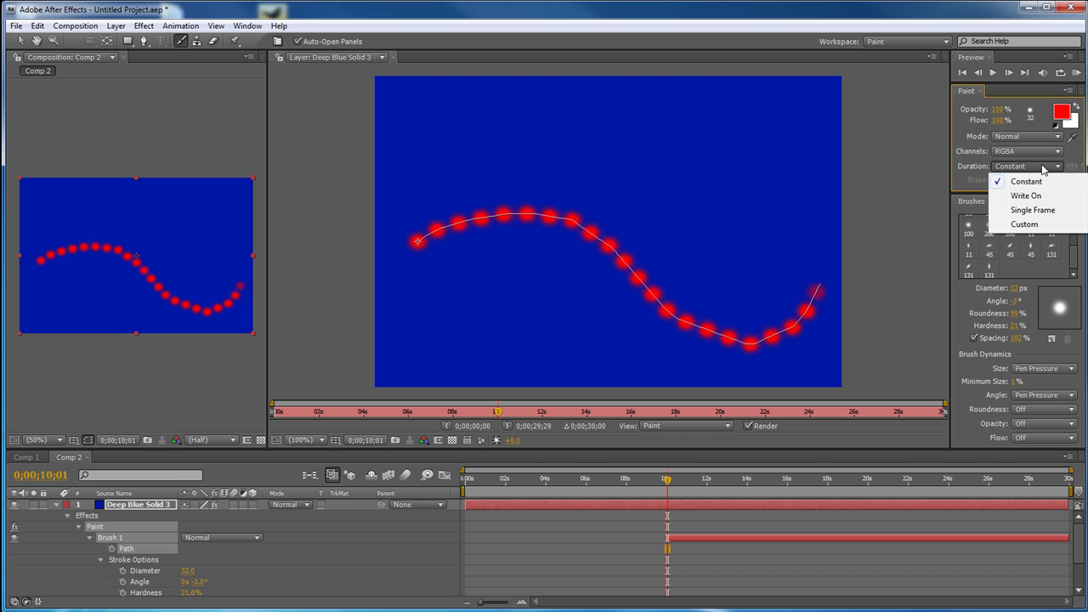
left_click(1029, 196)
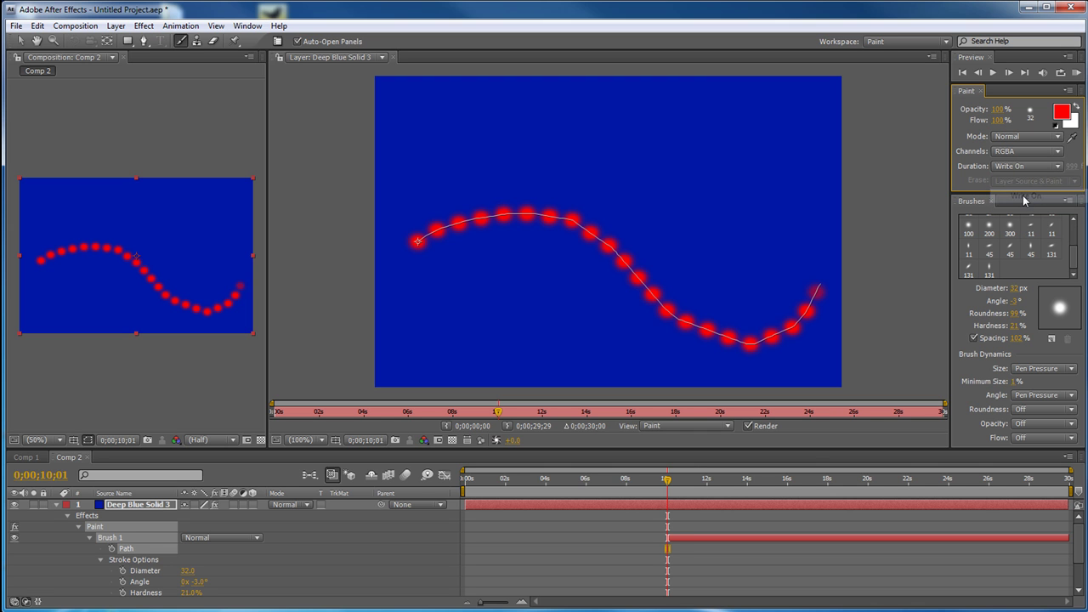
left_click(678, 542)
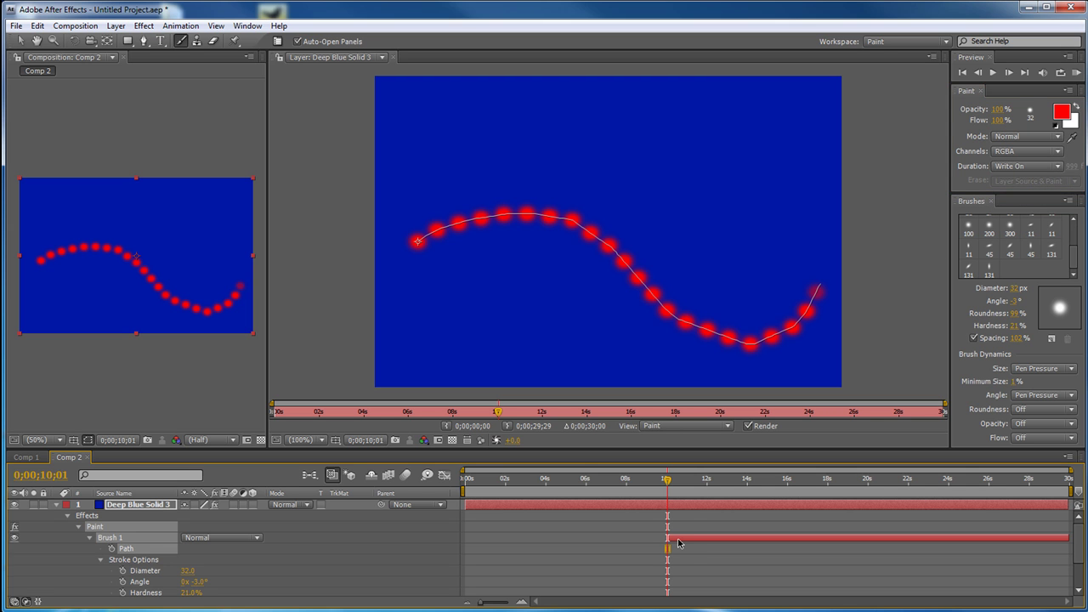
key("Delete")
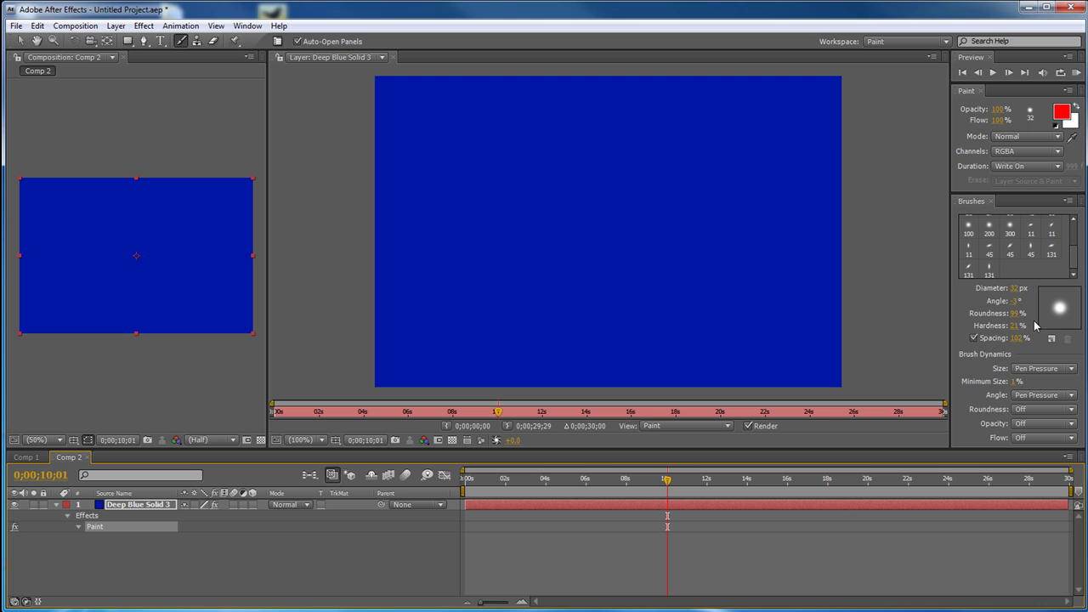
left_click(1017, 339)
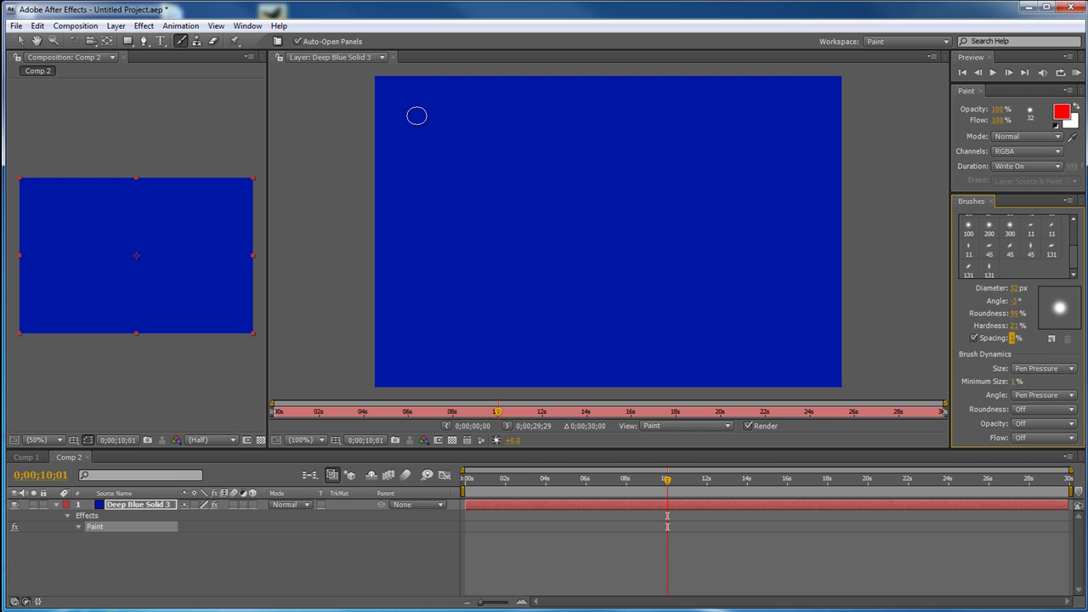
mouse_move(405, 112)
left_mouse_down()
mouse_move(482, 115)
mouse_move(711, 259)
mouse_move(715, 321)
mouse_move(477, 213)
left_mouse_up()
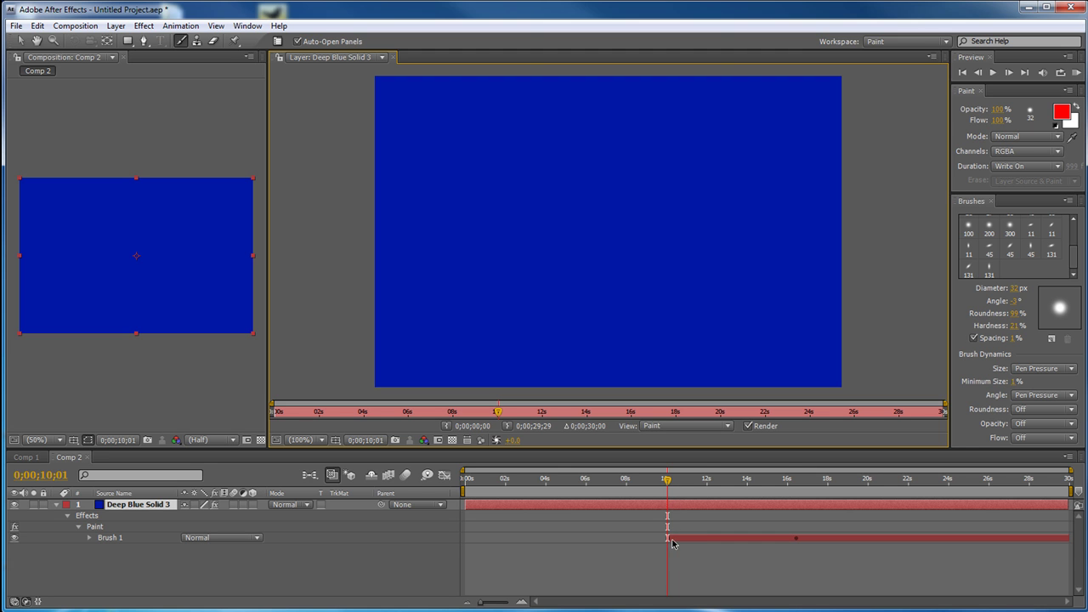
- Show Brush 1's End keyframes and scrub forward until the red hook stroke is fully written on
left_click(678, 541)
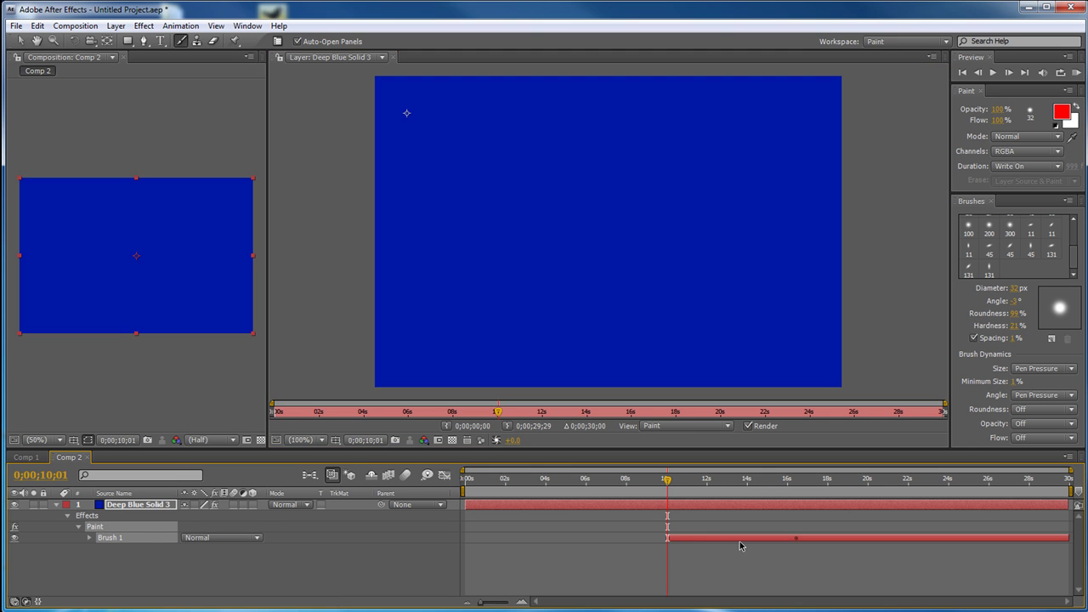
key("u")
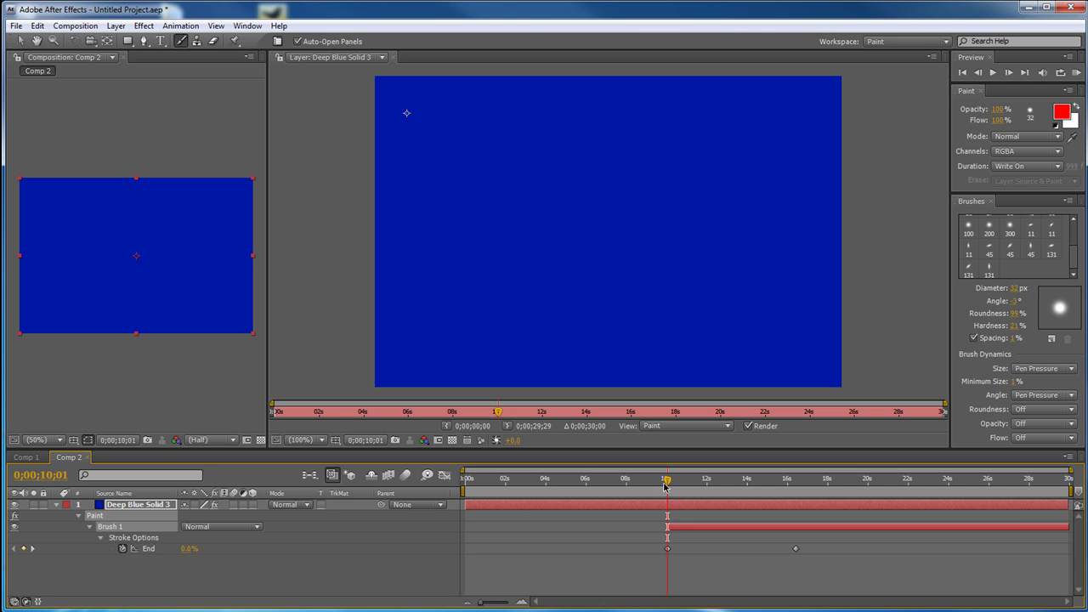
mouse_move(669, 484)
left_mouse_down()
mouse_move(775, 489)
mouse_move(672, 497)
mouse_move(821, 507)
left_mouse_up()
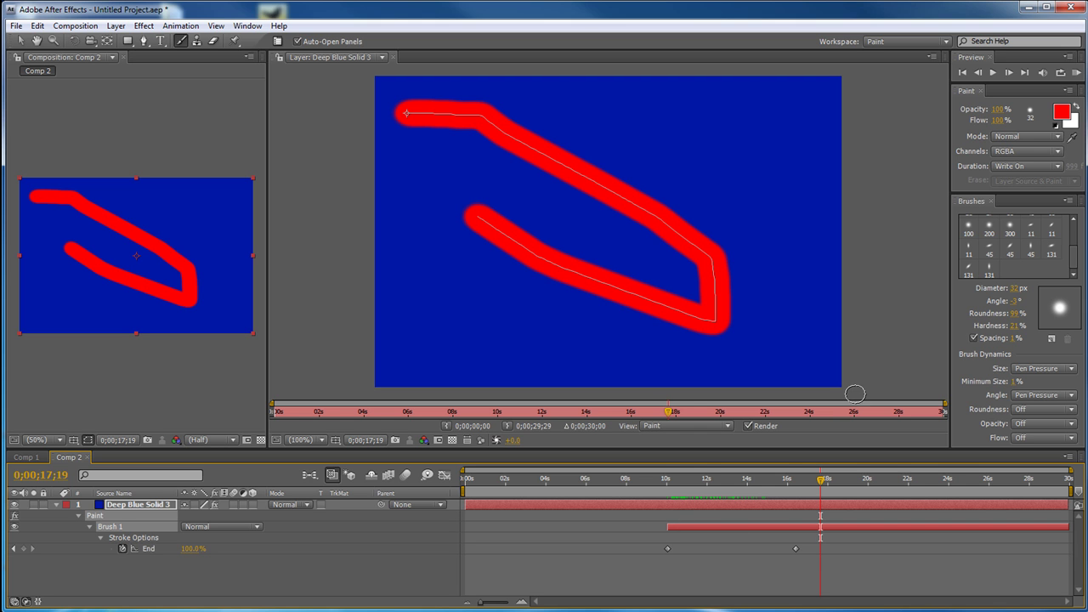
- Replace the write-on stroke with a Single Frame red scribble, then scrub back to see it vanish
left_click(741, 529)
key("Delete")
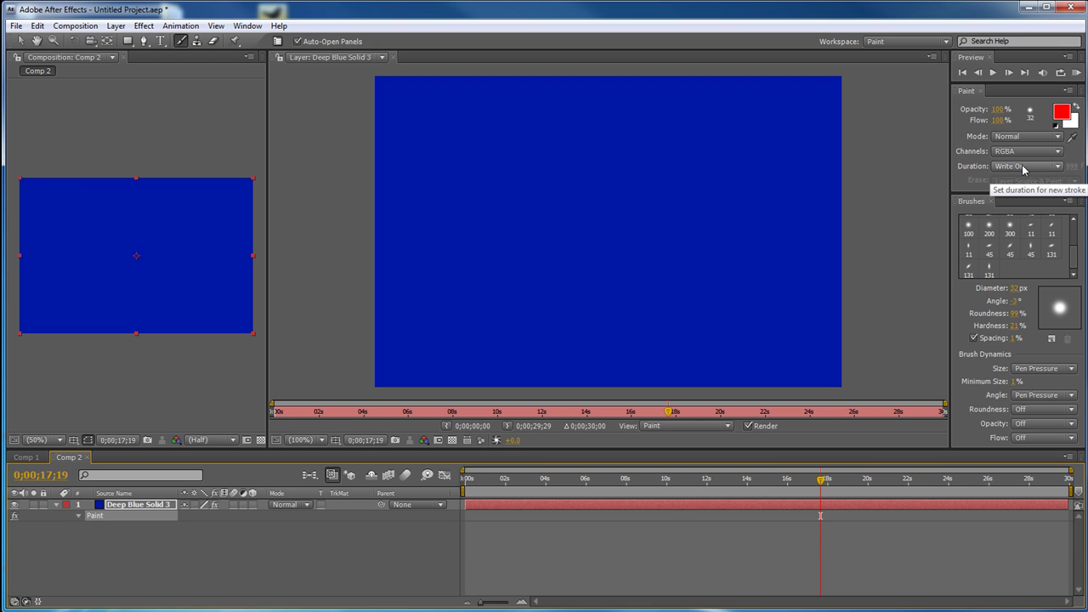
left_click(1028, 167)
left_click(1031, 210)
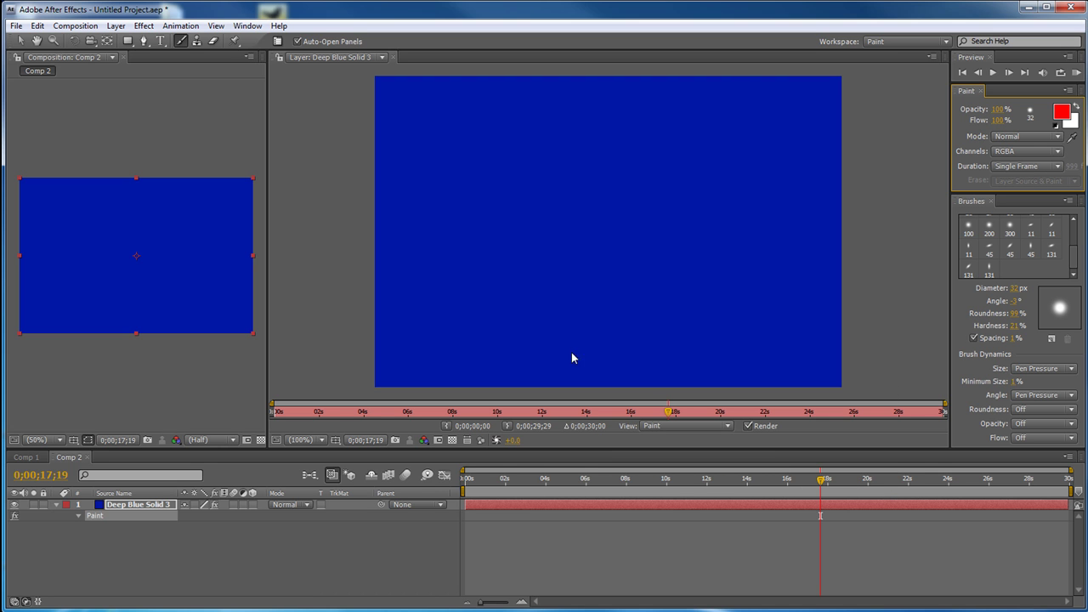
mouse_move(499, 150)
left_mouse_down()
mouse_move(569, 241)
mouse_move(545, 168)
mouse_move(559, 159)
mouse_move(695, 246)
mouse_move(634, 277)
left_mouse_up()
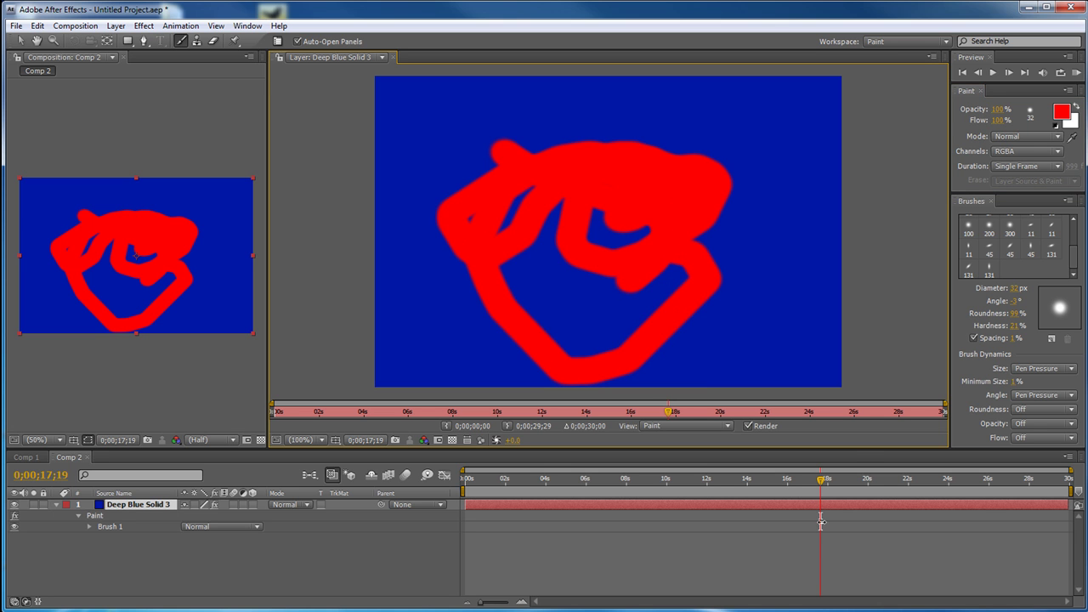
left_click_drag(822, 485, 819, 485)
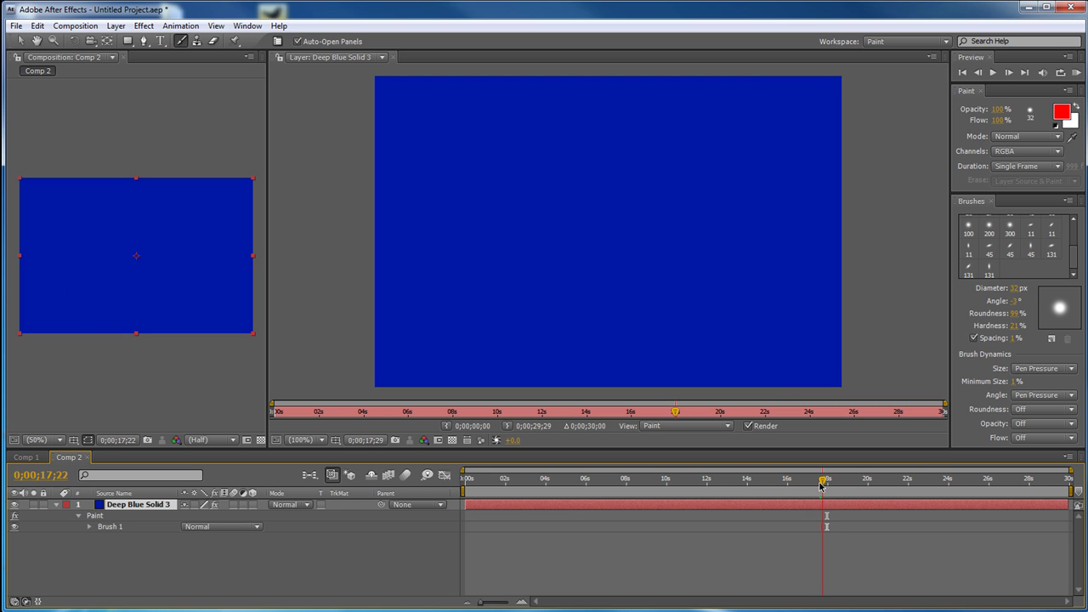
- Zoom the timeline to frames and compare 17;19, with the scribble, against plain-blue 17;20
left_click(522, 602)
scroll(561, 584, "right", 2)
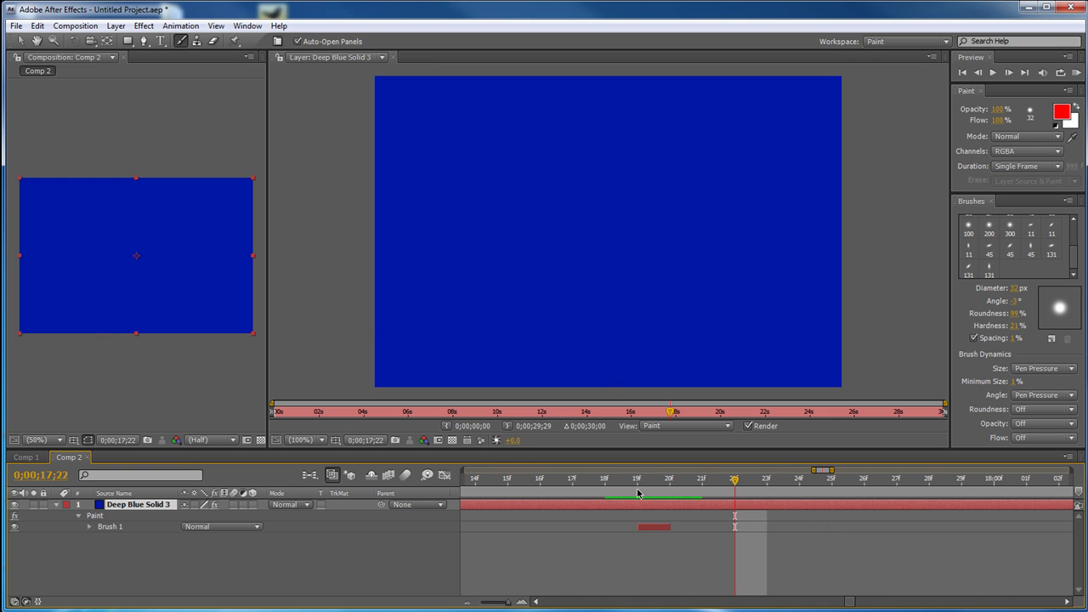
left_click(639, 485)
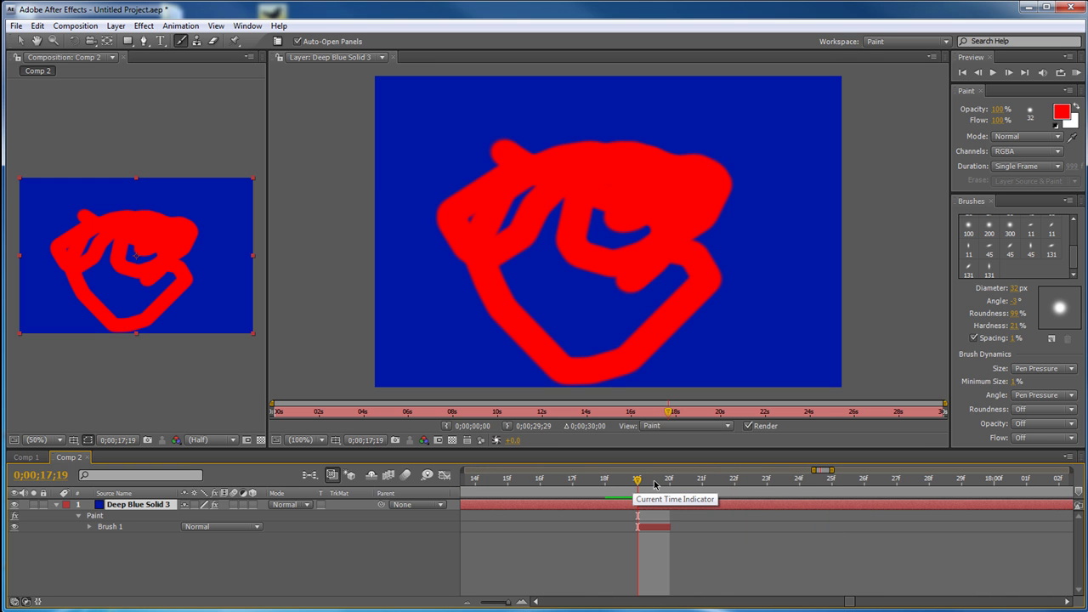
left_click(658, 483)
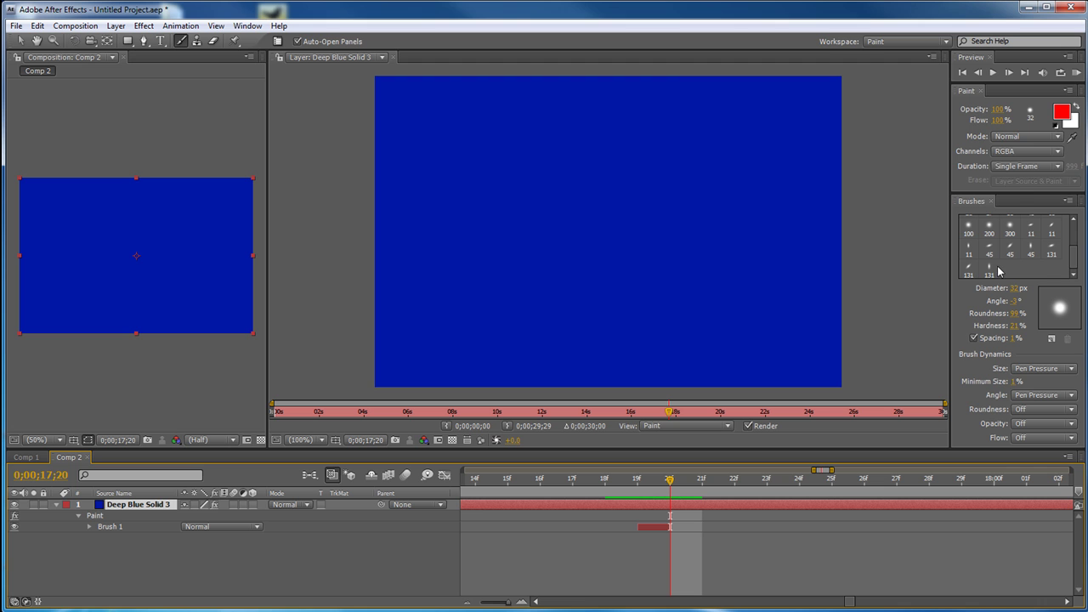
- Set stroke Duration to Custom with 1 frame, paint red Brush 2, and check two frames later
left_click(1027, 166)
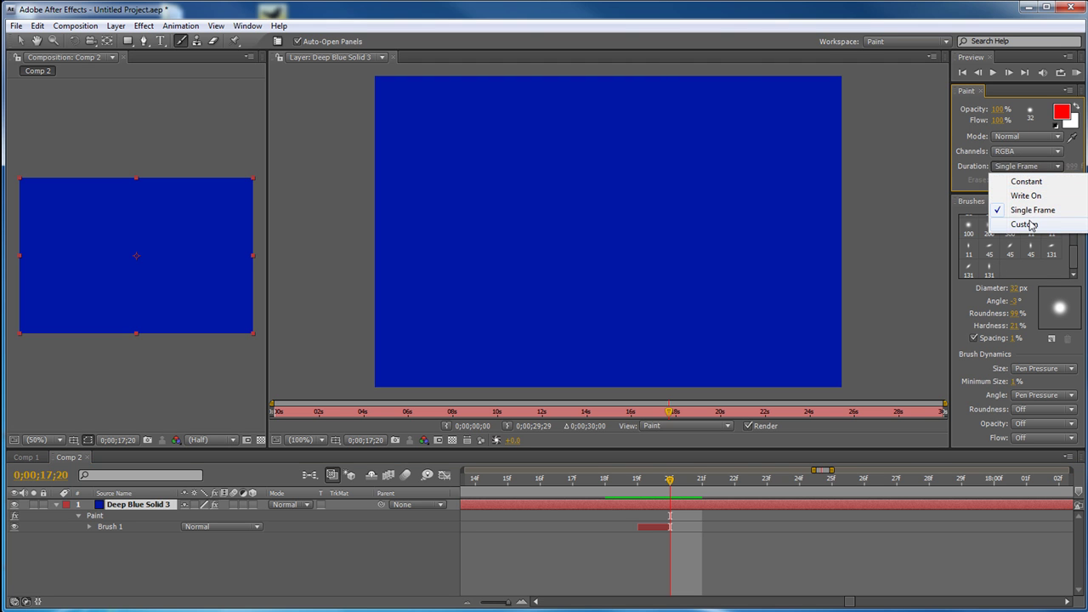
left_click(1027, 224)
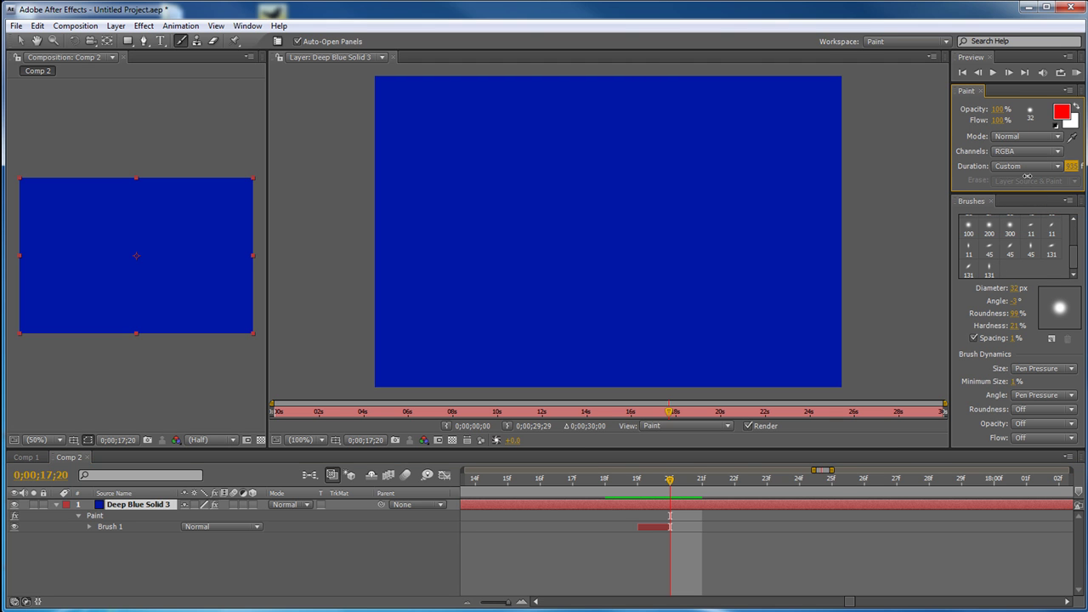
type("1")
left_click_drag(491, 187, 787, 214)
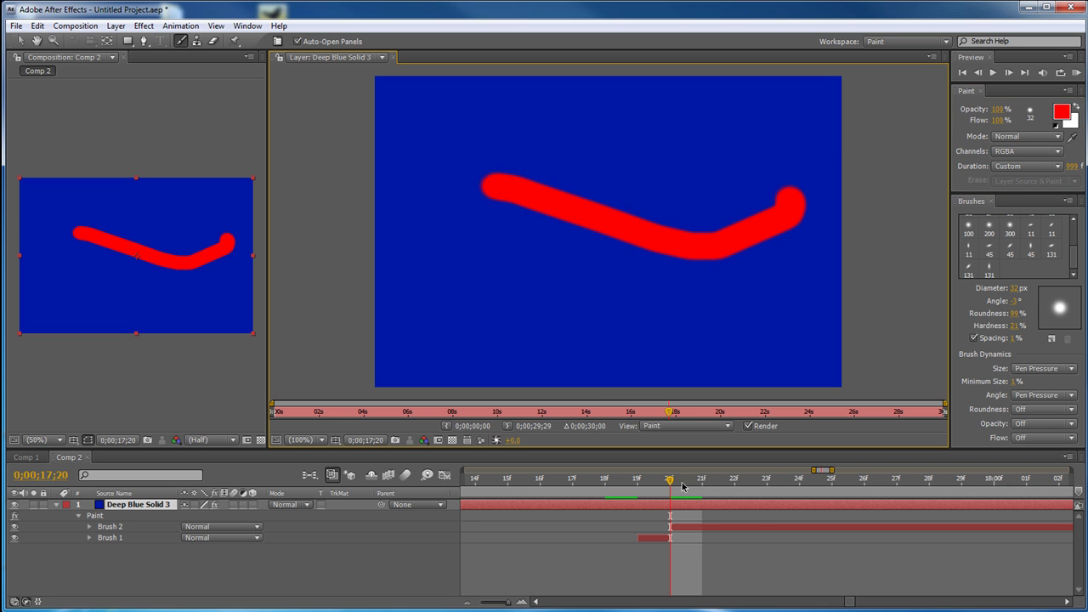
left_click(735, 481)
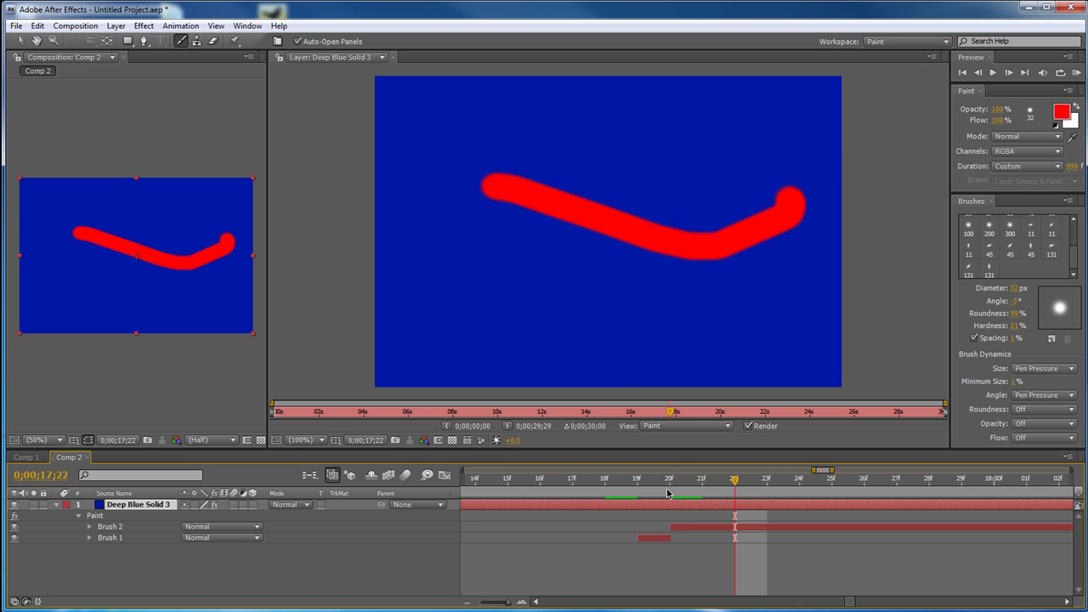
- Edit the custom duration frame count, leaving paint opacity at 10%
left_click(1072, 166)
key("Return")
left_click(1070, 167)
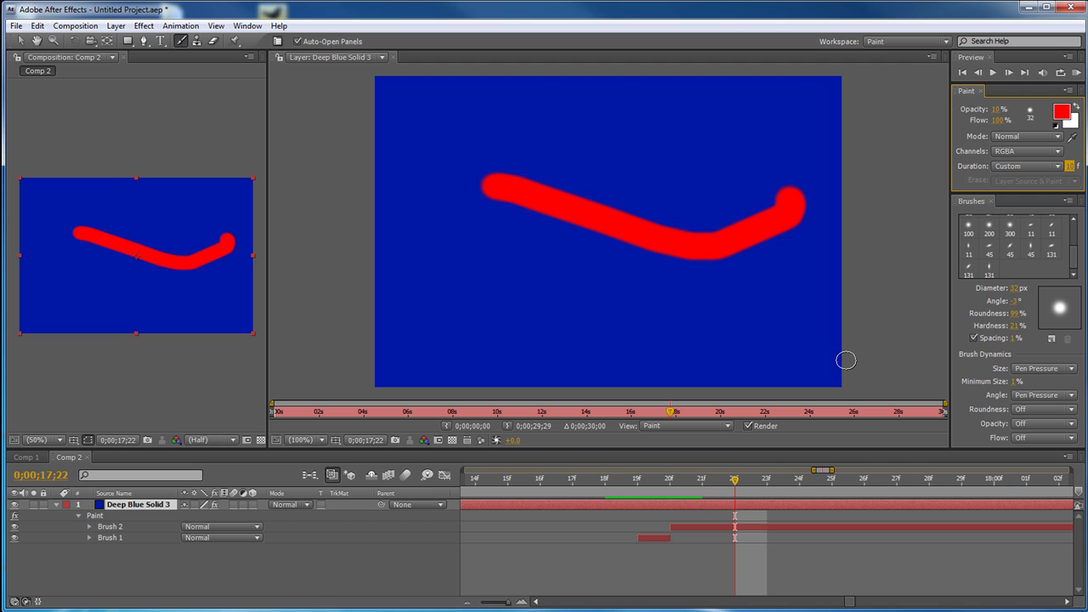
- Paint a faint 10%-opacity stroke below the red one and confirm it is gone at 18;02
left_click_drag(532, 230, 694, 278)
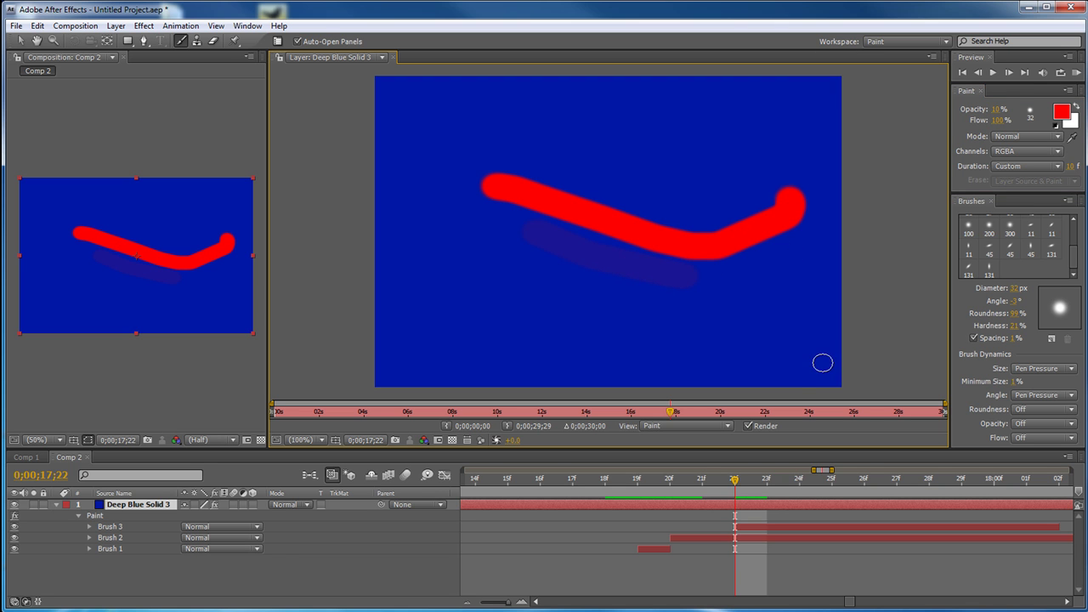
left_click(1060, 488)
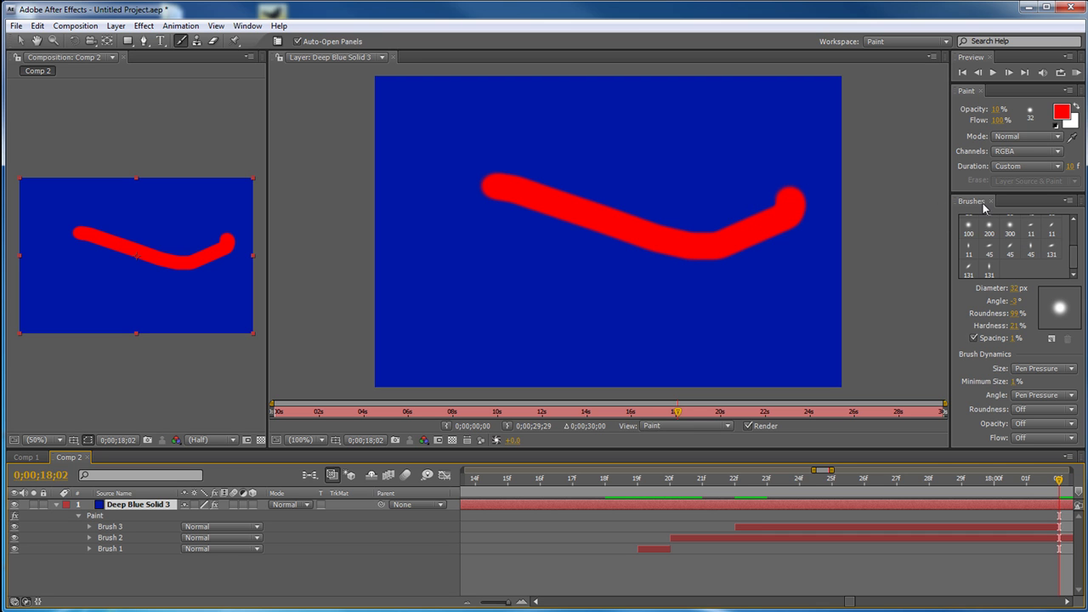
left_click(1025, 166)
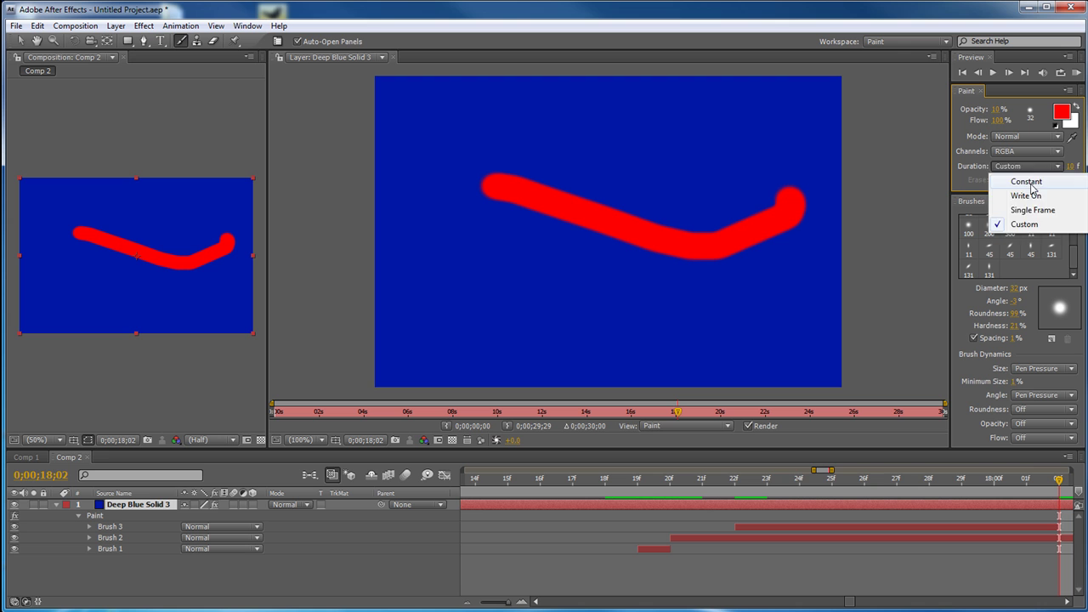
- Switch duration to Constant, paint faint Brush 4 below the red curve, and compare 17;21 with 18;02
left_click(1014, 182)
left_click_drag(491, 263, 674, 313)
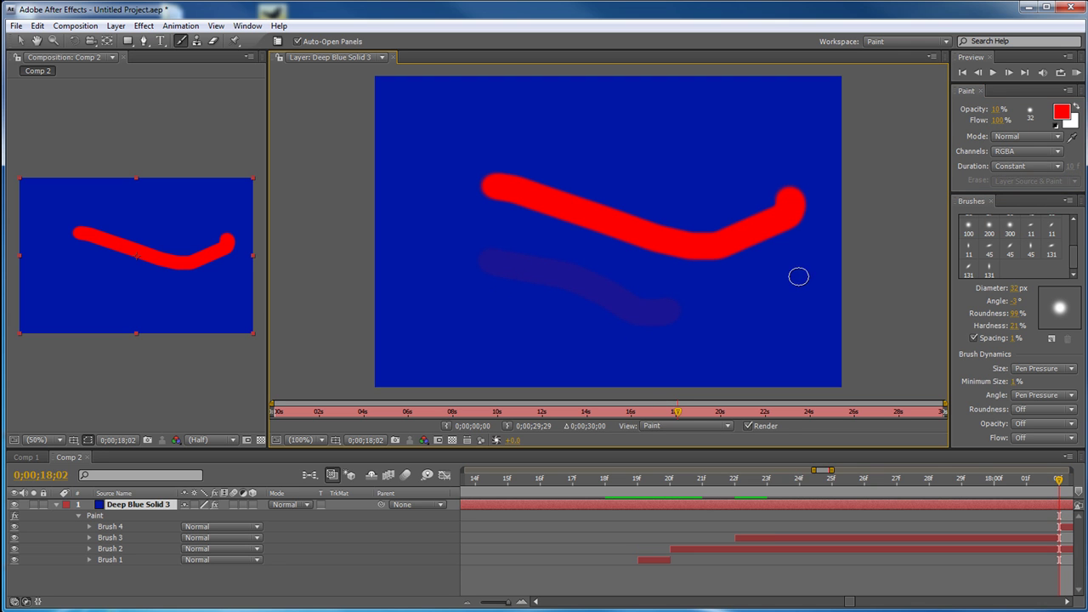
left_click(704, 482)
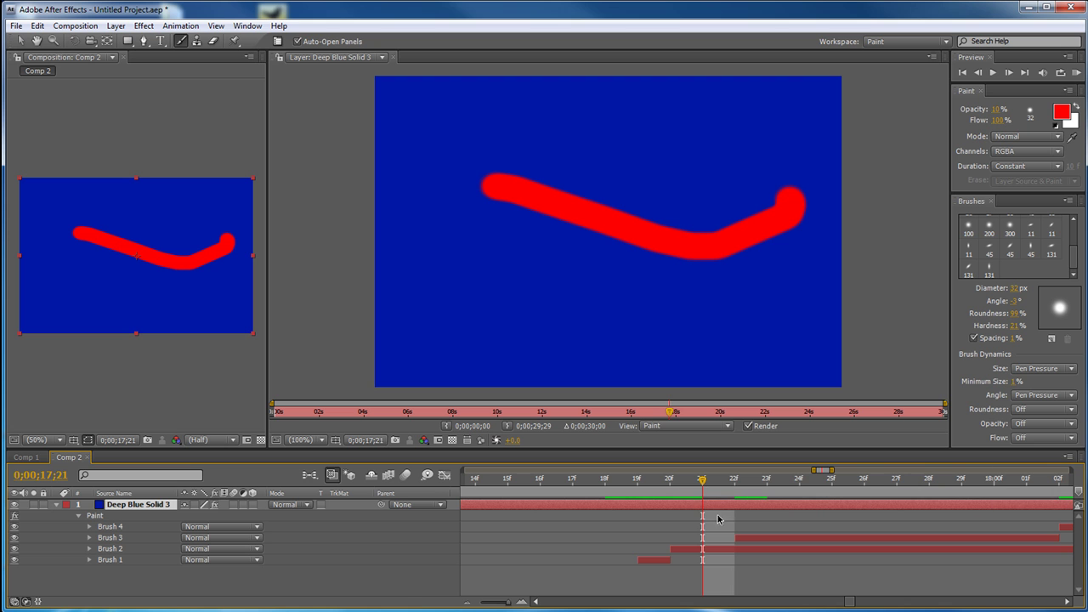
left_click(1059, 482)
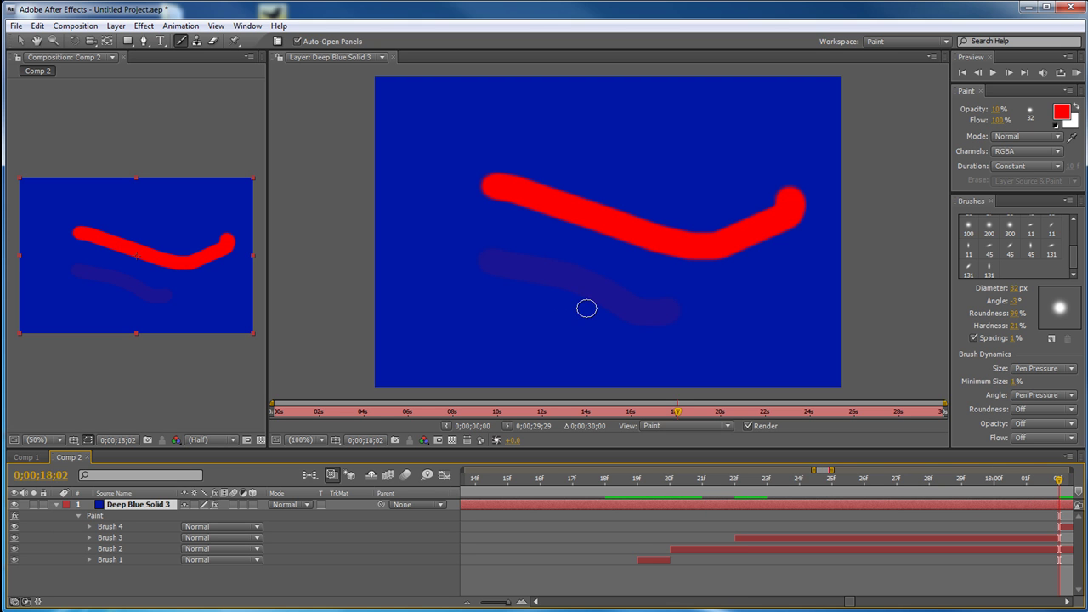